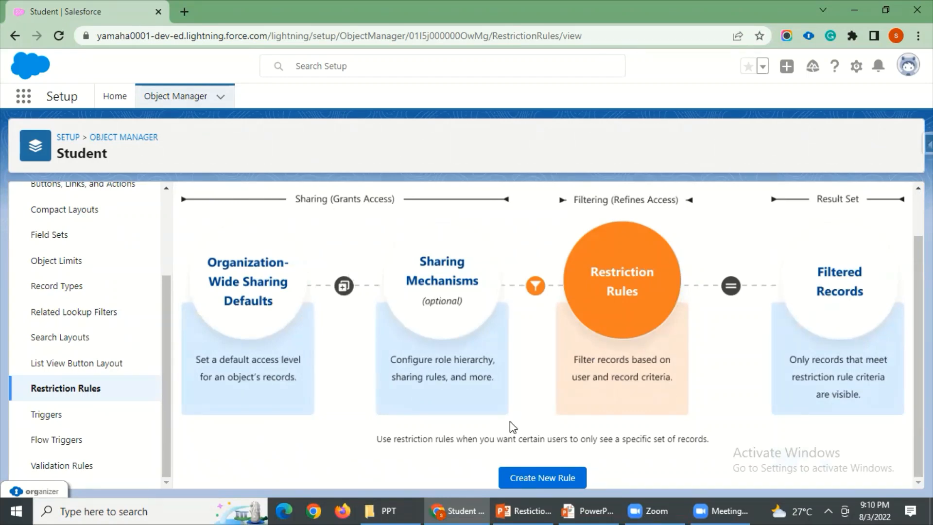
Step: Review the Student object's Restriction Rules diagram, then switch to the presentation and advance to the Create a Restriction Rule slide
{"action": "scroll", "coordinate": [451, 351], "scroll_direction": "up", "scroll_amount": 1}
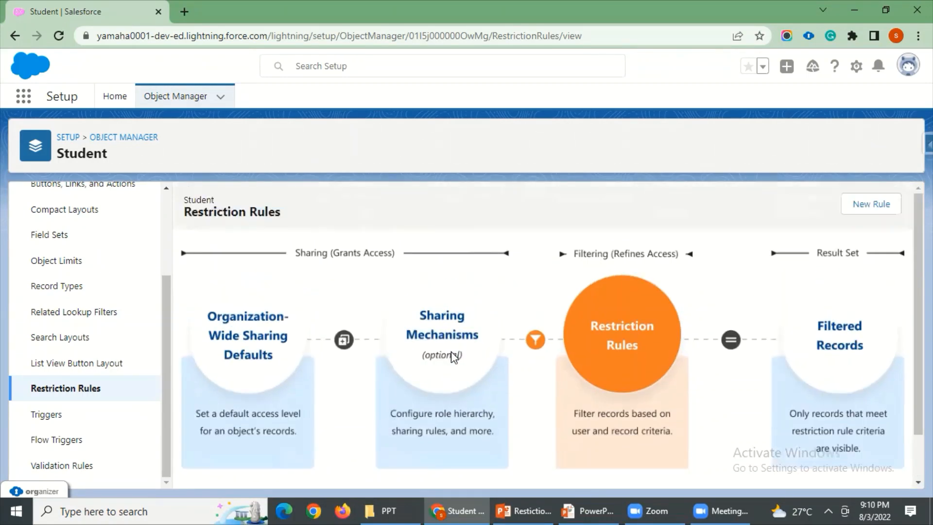
{"action": "scroll", "coordinate": [451, 361], "scroll_direction": "down", "scroll_amount": 1}
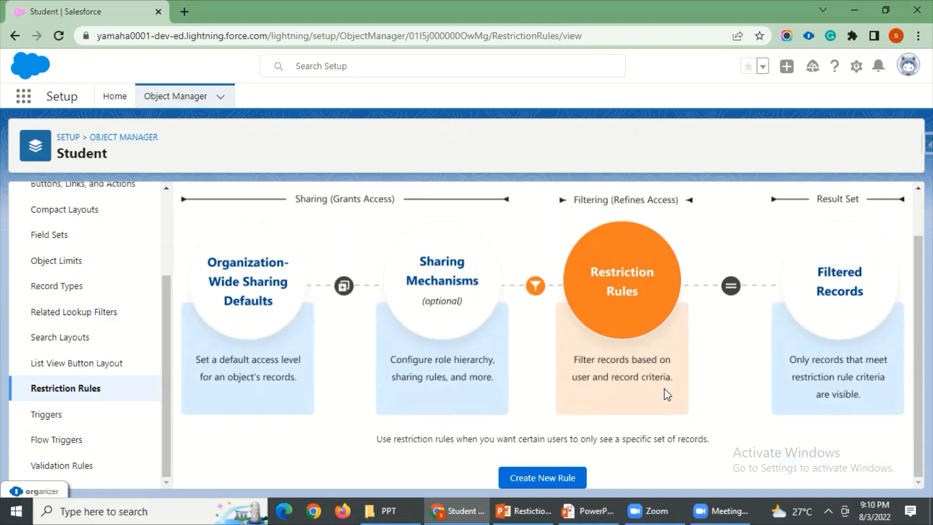
{"action": "key", "text": "alt+Tab"}
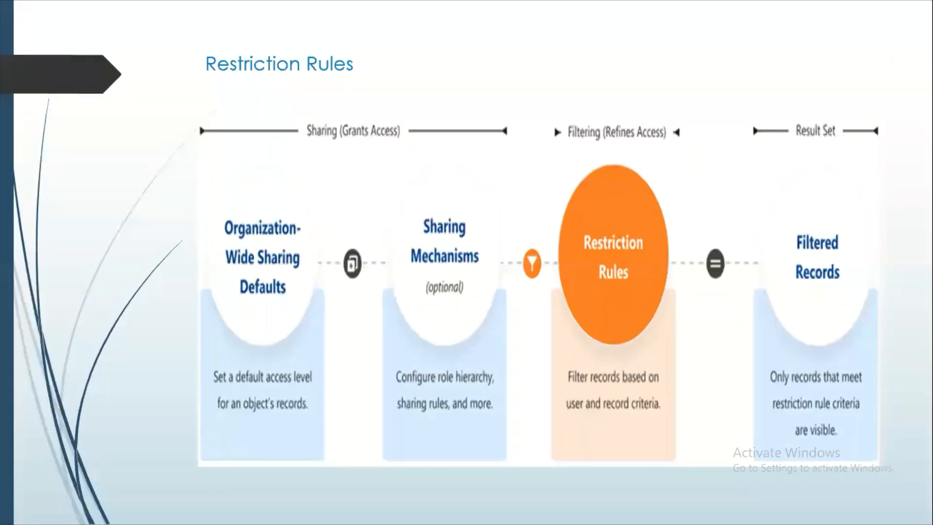
{"action": "key", "text": "Right"}
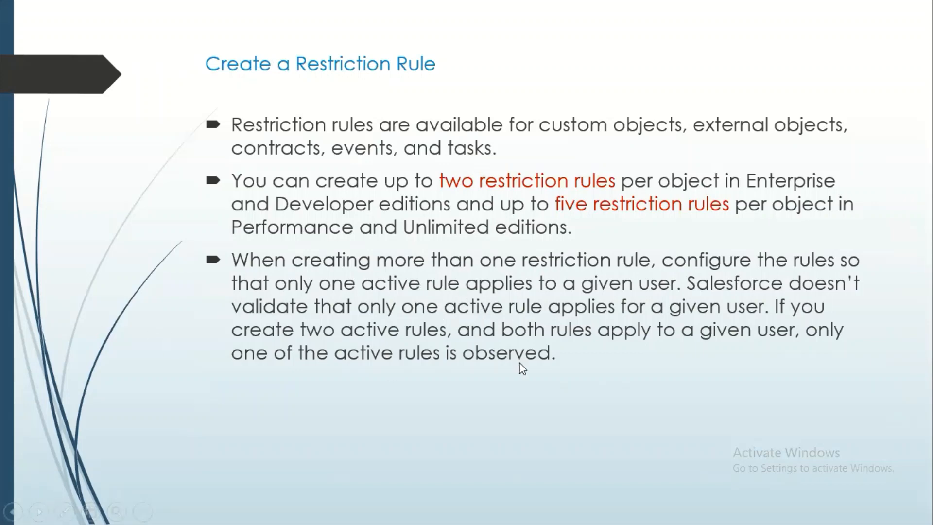
Step: Switch back to Salesforce, open the Account object from the Object Manager and check its setup sections for Restriction Rules
{"action": "key", "text": "alt+Tab"}
{"action": "left_click_drag", "start_coordinate": [166, 369], "coordinate": [165, 299]}
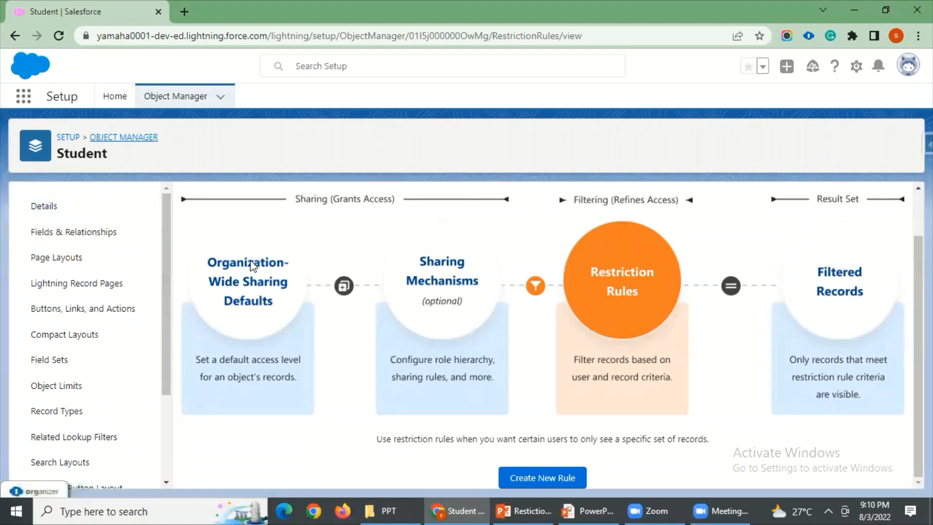
{"action": "left_click", "coordinate": [146, 139]}
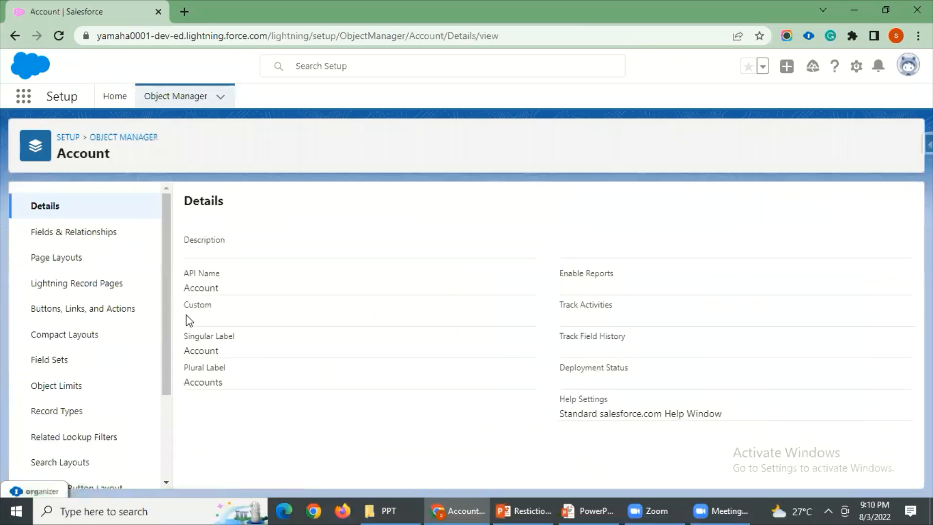
{"action": "scroll", "coordinate": [145, 345], "scroll_direction": "down", "scroll_amount": 3}
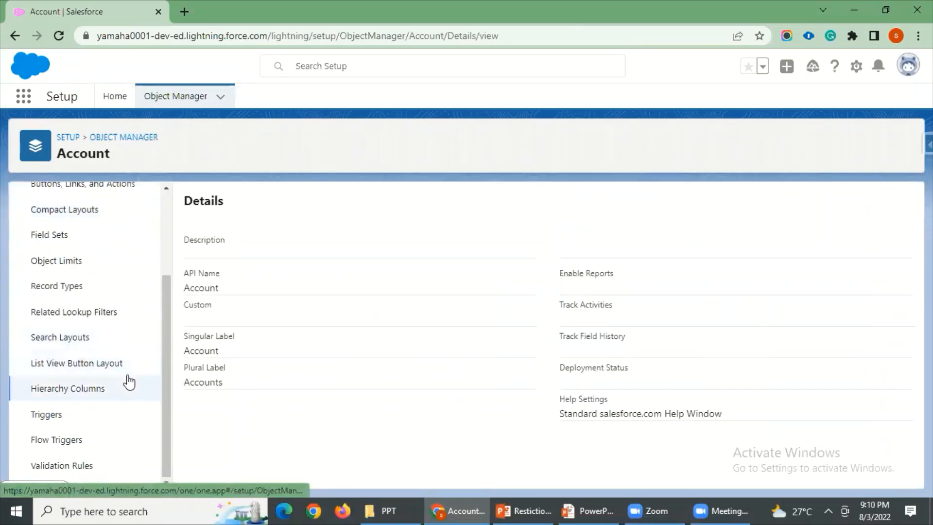
{"action": "key", "text": "ctrl+plus"}
{"action": "scroll", "coordinate": [129, 335], "scroll_direction": "down", "scroll_amount": 1}
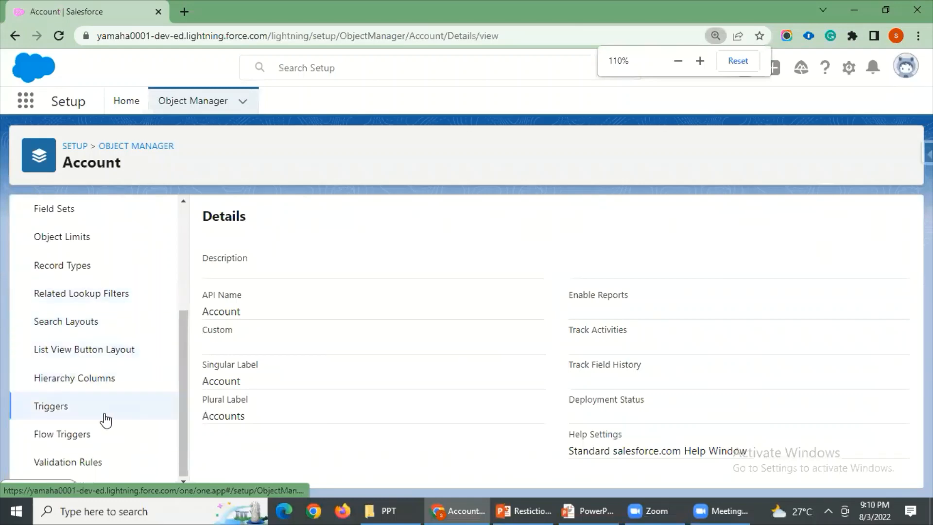
{"action": "scroll", "coordinate": [139, 392], "scroll_direction": "up", "scroll_amount": 4}
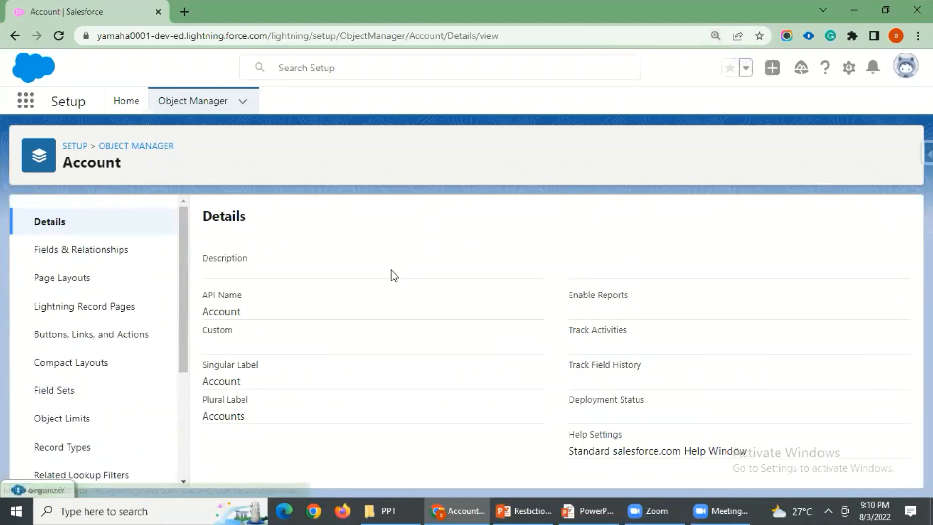
Step: Search the Object Manager for "student" and open the Student object's Fields & Relationships
{"action": "left_click", "coordinate": [163, 147]}
{"action": "left_click", "coordinate": [627, 156]}
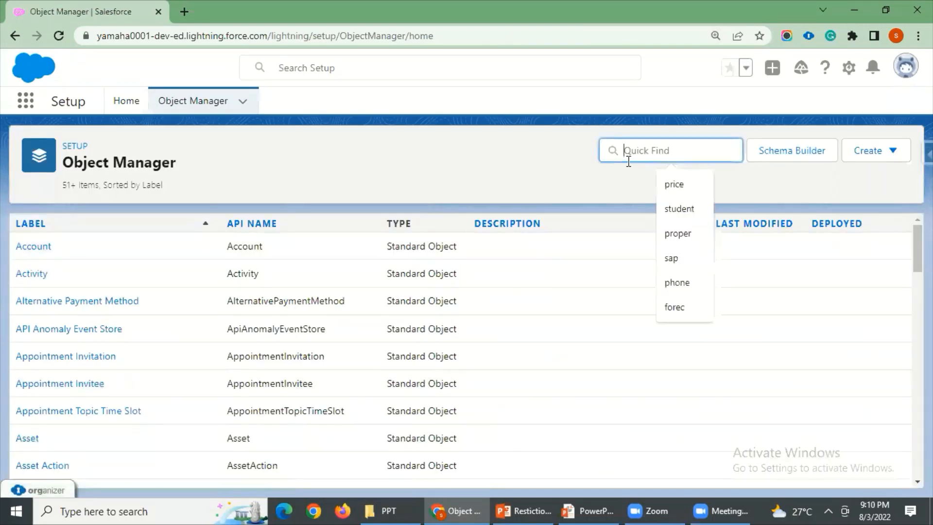
{"action": "type", "text": "student"}
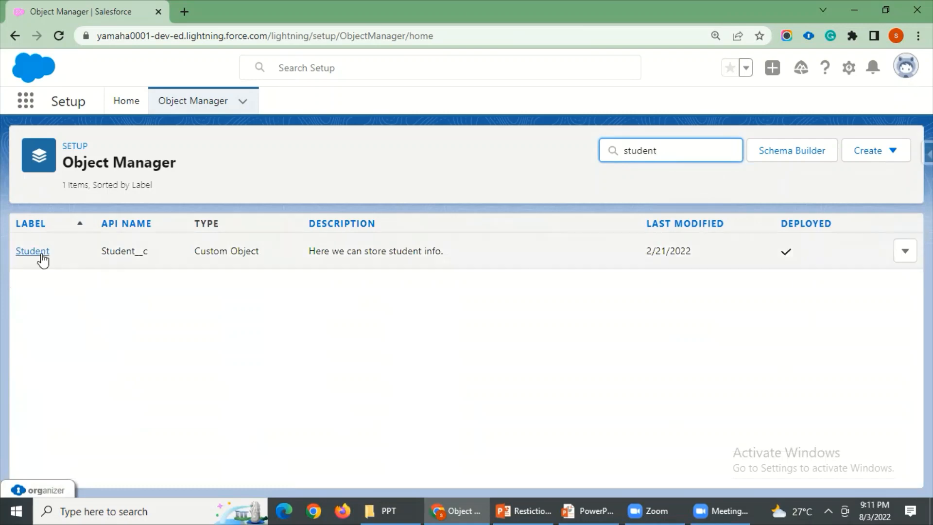
{"action": "left_click", "coordinate": [39, 253]}
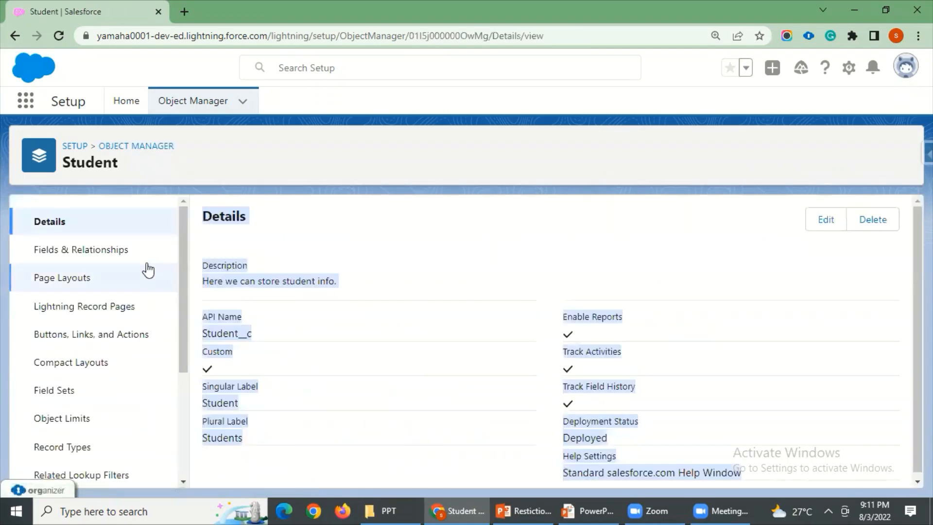
{"action": "left_click", "coordinate": [139, 257]}
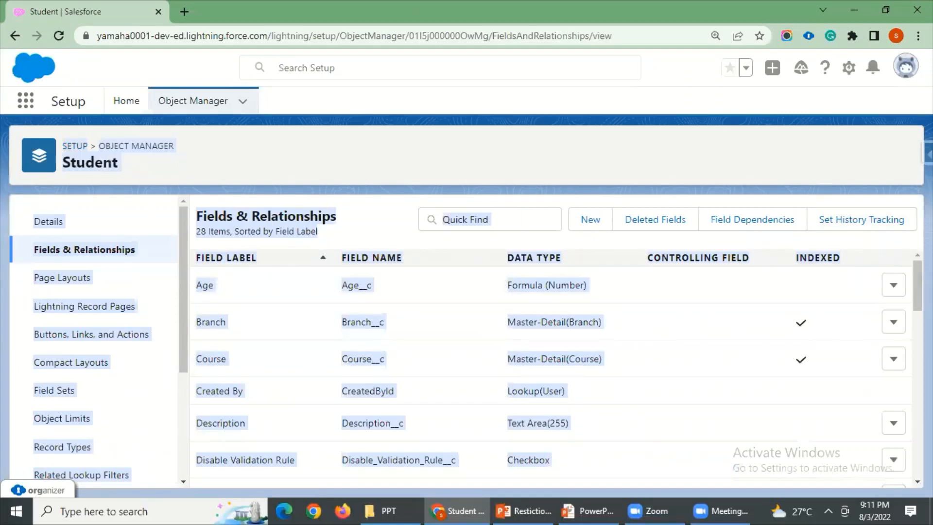
Step: Open the Student object's Restriction Rules and start a new rule
{"action": "scroll", "coordinate": [202, 369], "scroll_direction": "down", "scroll_amount": 6}
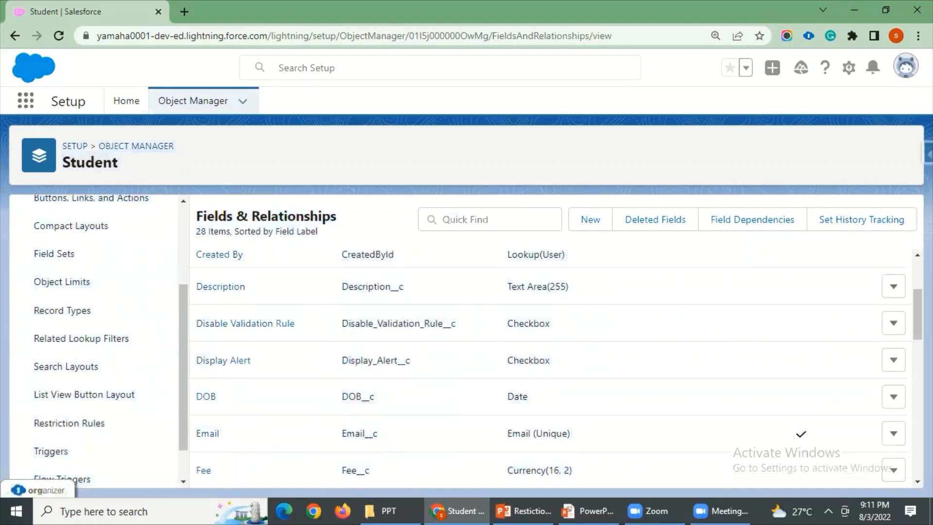
{"action": "scroll", "coordinate": [104, 413], "scroll_direction": "down", "scroll_amount": 1}
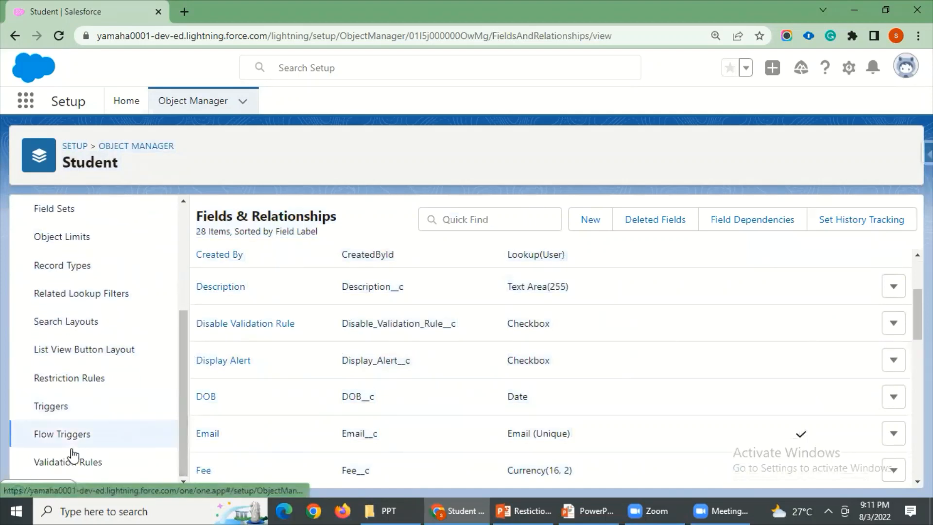
{"action": "left_click", "coordinate": [121, 380]}
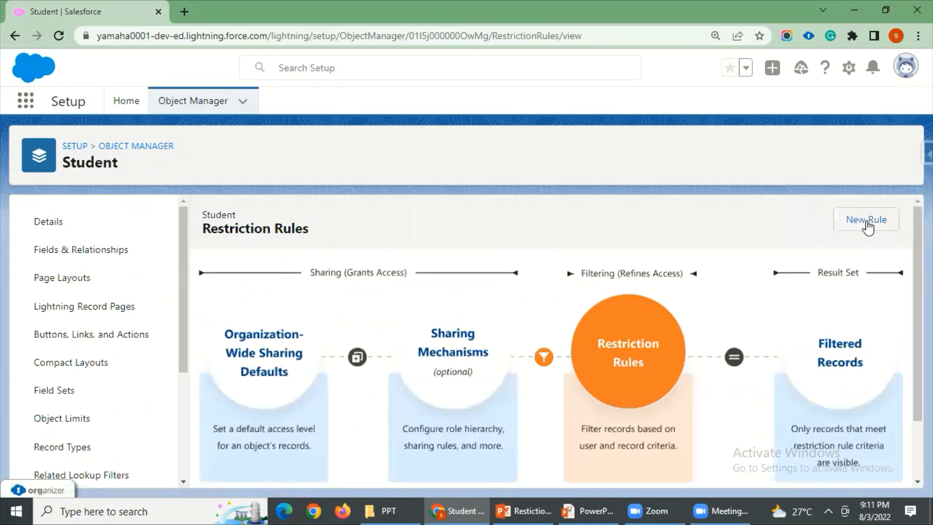
{"action": "left_click", "coordinate": [867, 224]}
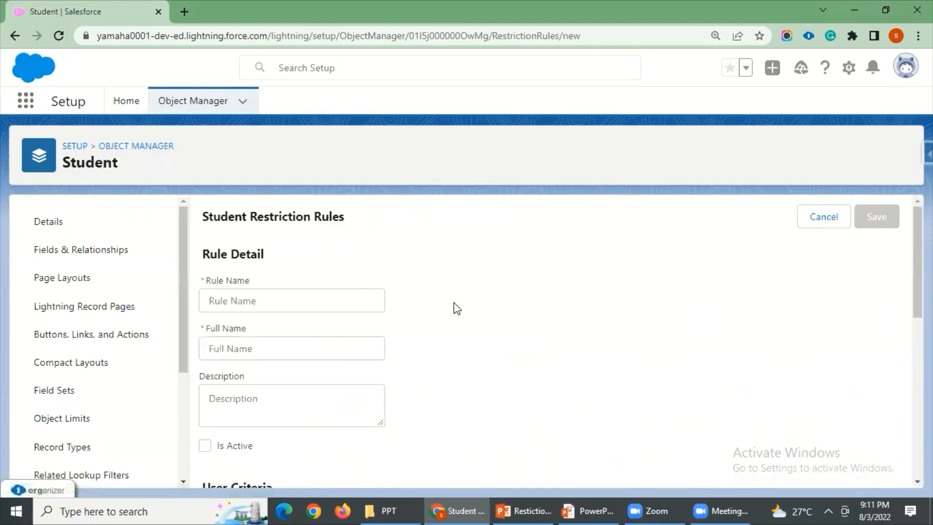
Step: Set the rule name and full name to Test1 and mark the rule as active
{"action": "scroll", "coordinate": [456, 308], "scroll_direction": "down", "scroll_amount": 2}
{"action": "scroll", "coordinate": [466, 315], "scroll_direction": "up", "scroll_amount": 2}
{"action": "left_click", "coordinate": [336, 299]}
{"action": "type", "text": "Test1"}
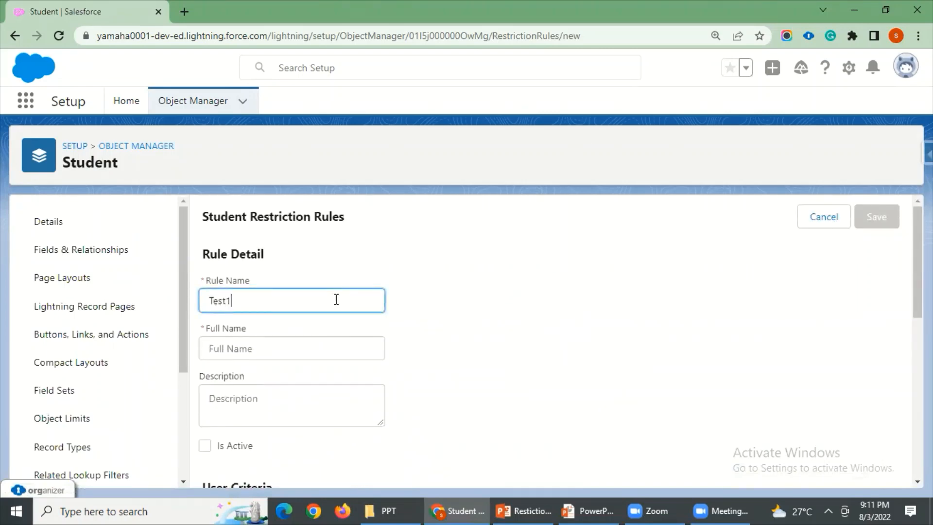
{"action": "left_click", "coordinate": [436, 361]}
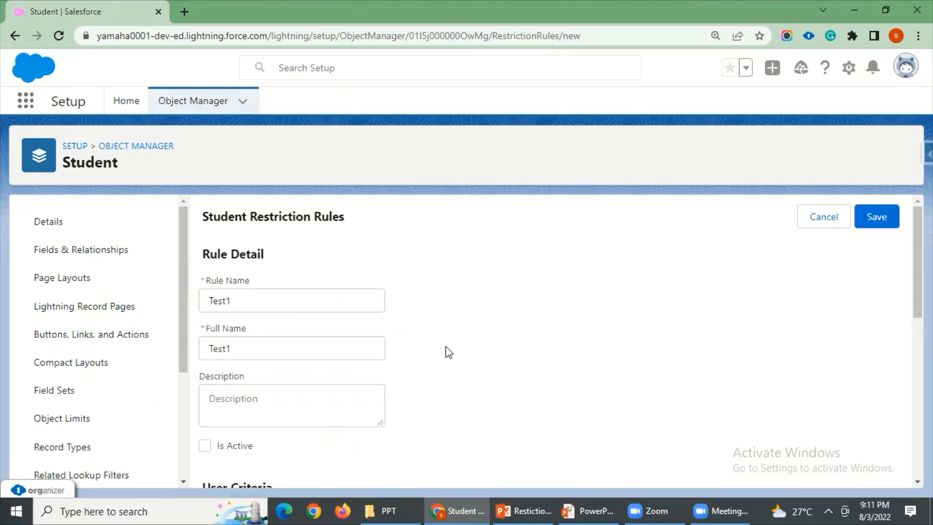
{"action": "scroll", "coordinate": [451, 335], "scroll_direction": "down", "scroll_amount": 3}
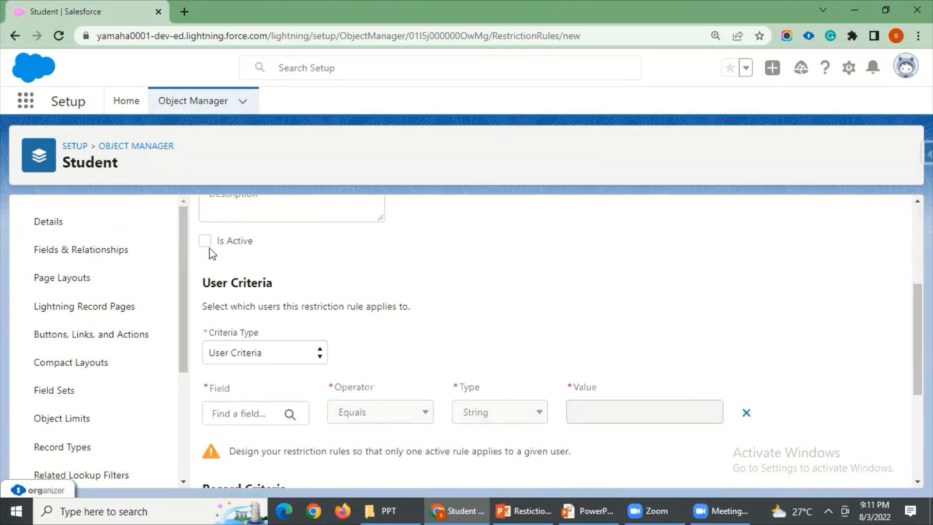
{"action": "left_click", "coordinate": [205, 241]}
Step: Choose User Criteria as the criteria type for the rule's users and look at the picker for the criteria field
{"action": "scroll", "coordinate": [466, 300], "scroll_direction": "down", "scroll_amount": 4}
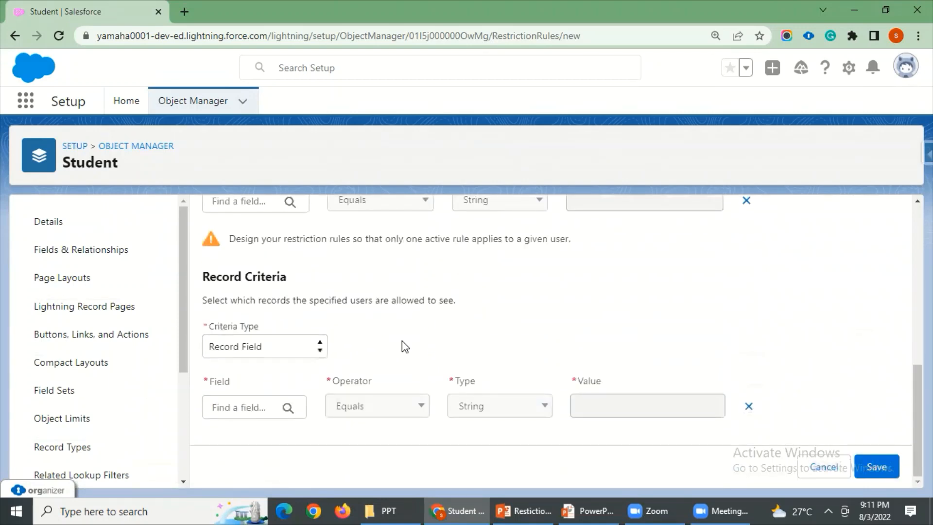
{"action": "scroll", "coordinate": [403, 342], "scroll_direction": "up", "scroll_amount": 4}
{"action": "scroll", "coordinate": [422, 329], "scroll_direction": "down", "scroll_amount": 3}
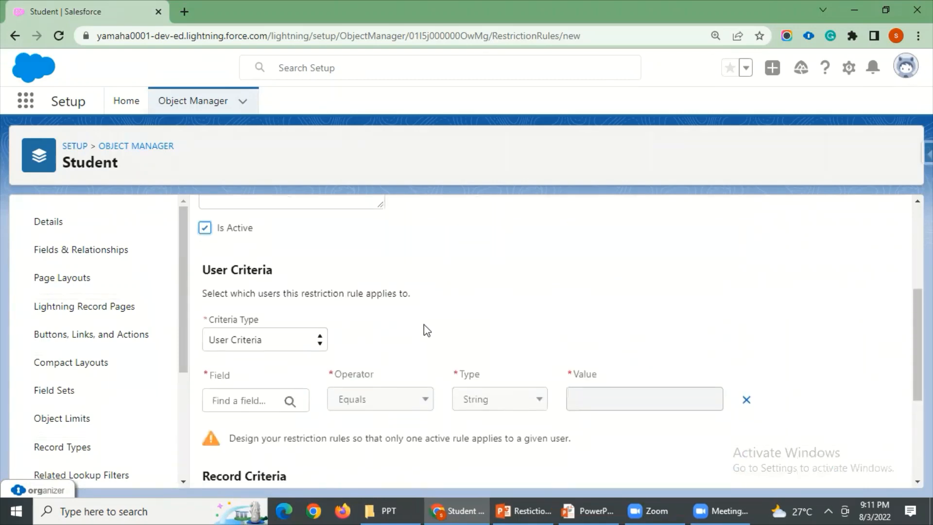
{"action": "scroll", "coordinate": [369, 336], "scroll_direction": "up", "scroll_amount": 1}
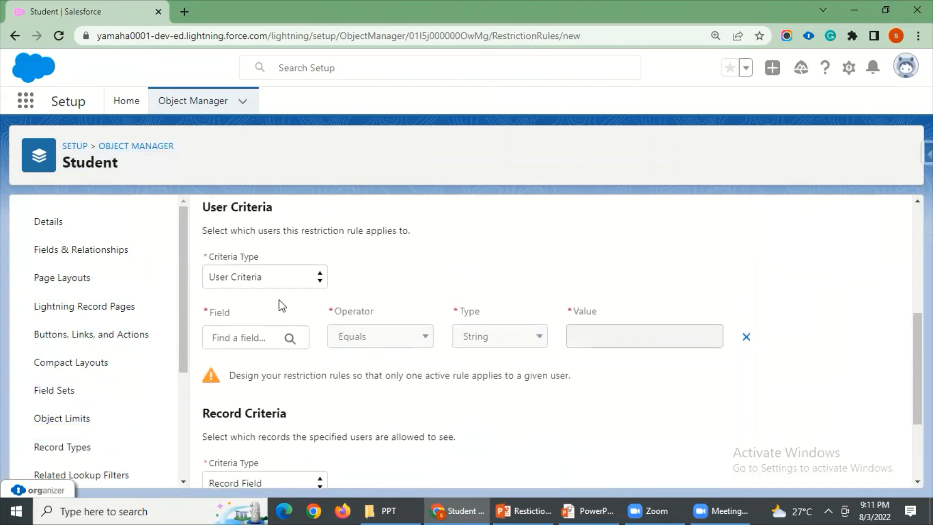
{"action": "left_click", "coordinate": [292, 281]}
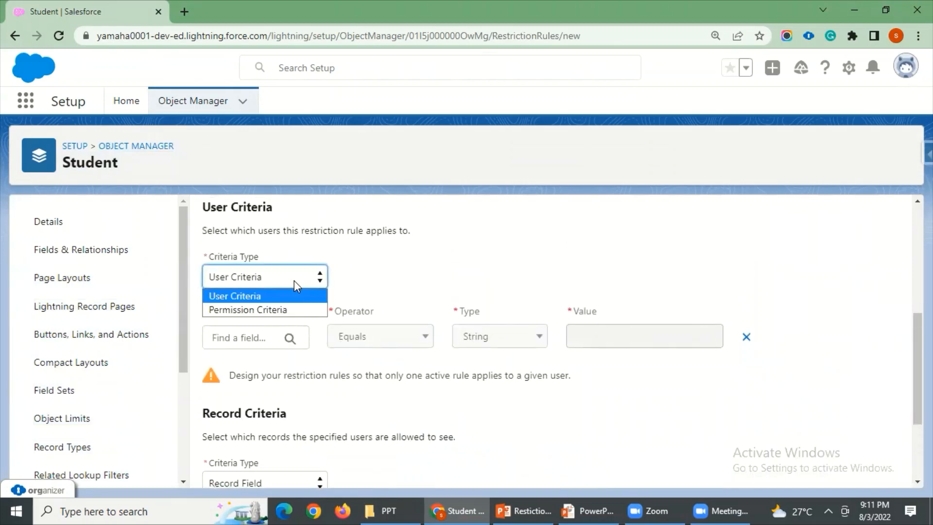
{"action": "left_click", "coordinate": [264, 299]}
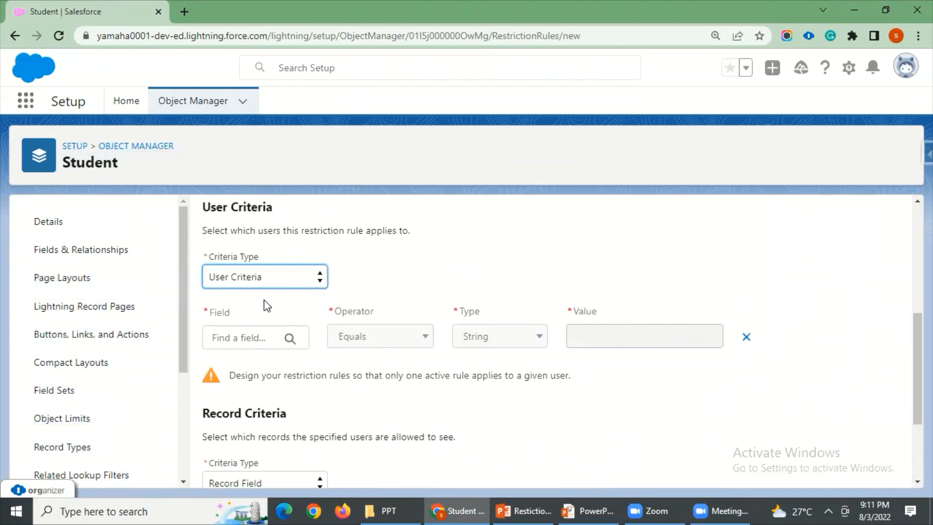
{"action": "left_click", "coordinate": [260, 343]}
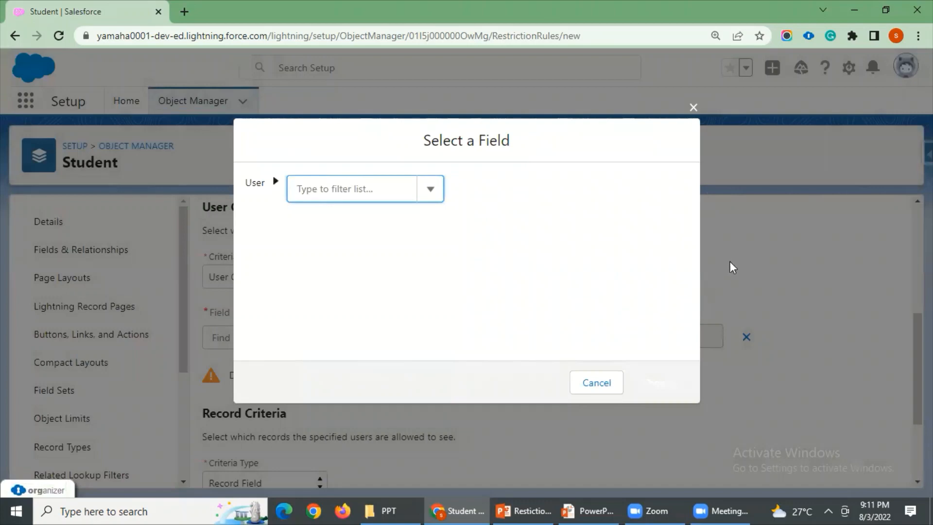
{"action": "left_click", "coordinate": [694, 107]}
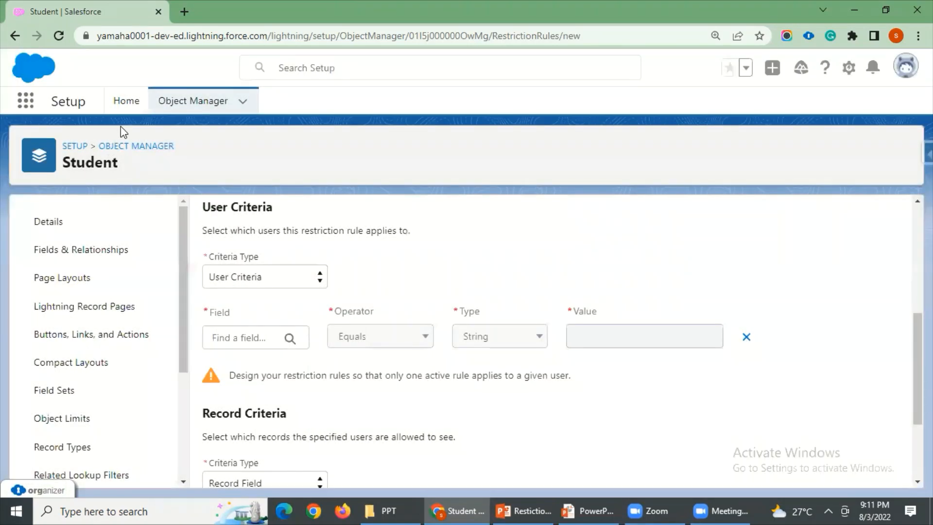
Step: Duplicate the Student browser tab and place the copy in front of the original
{"action": "right_click", "coordinate": [121, 10]}
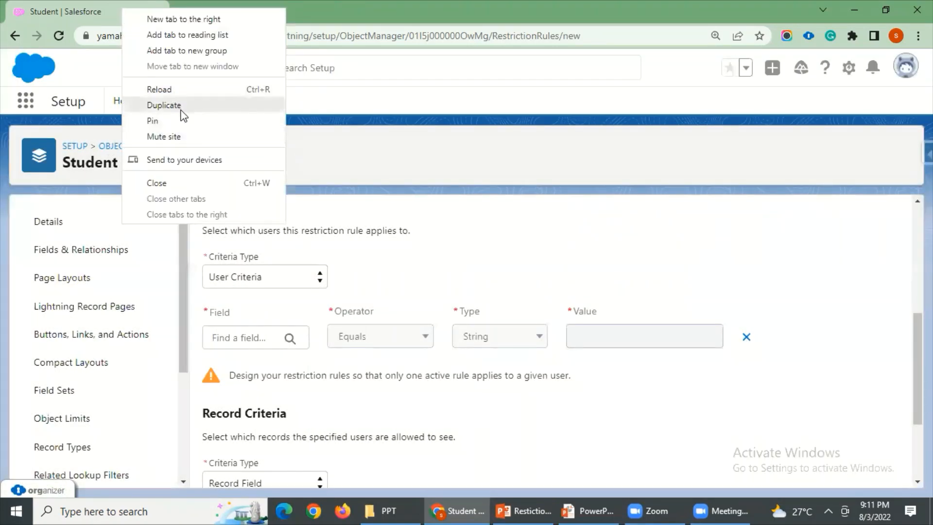
{"action": "left_click", "coordinate": [180, 103]}
{"action": "left_click_drag", "start_coordinate": [211, 10], "coordinate": [70, 6]}
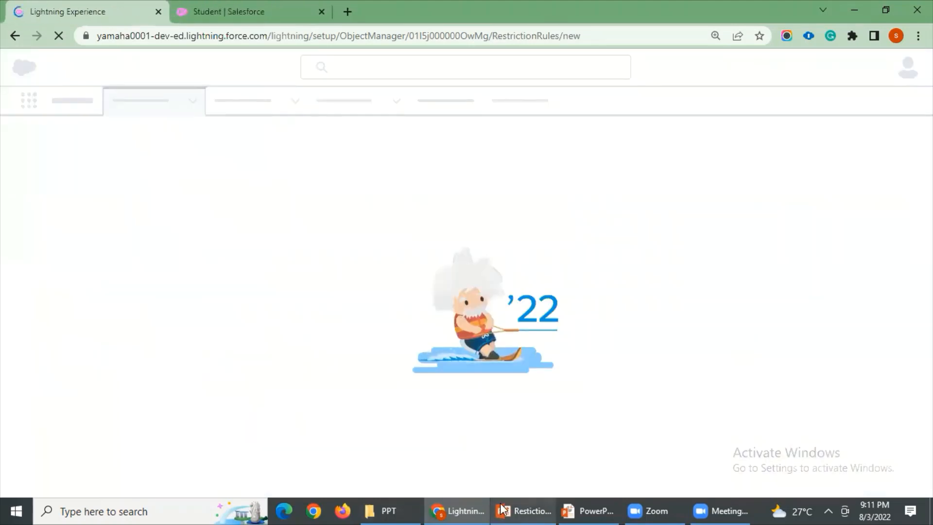
{"action": "mouse_move", "coordinate": [503, 509]}
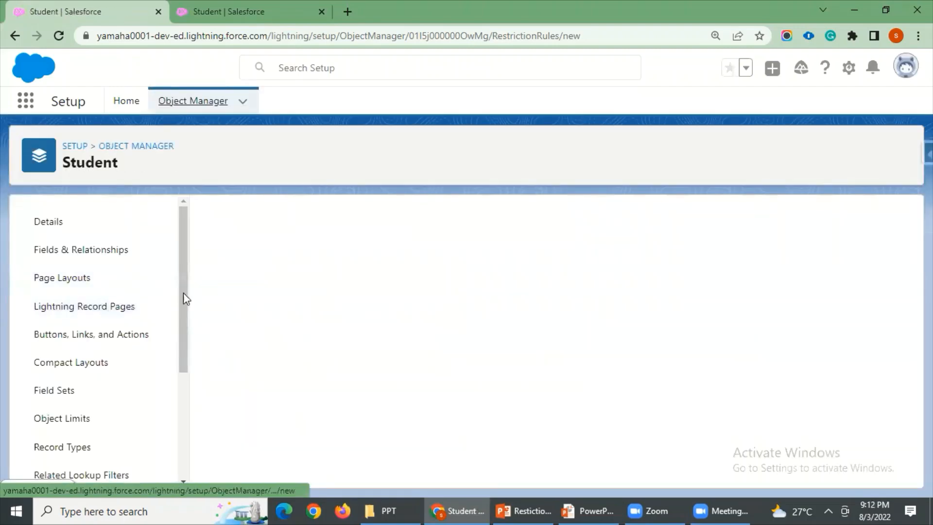
Step: Find the Users page in Setup Home by searching for "users" and review the list of all users
{"action": "left_click", "coordinate": [128, 112]}
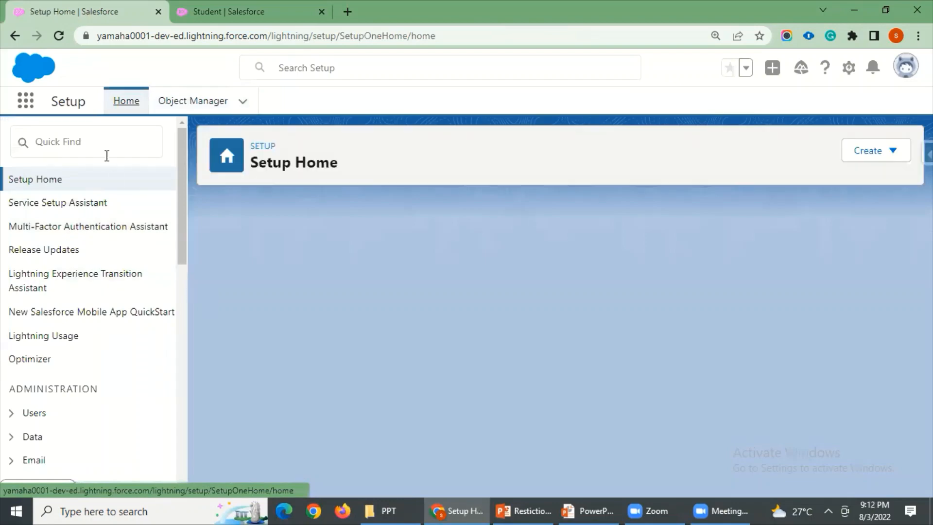
{"action": "left_click", "coordinate": [104, 143]}
{"action": "type", "text": "Us"}
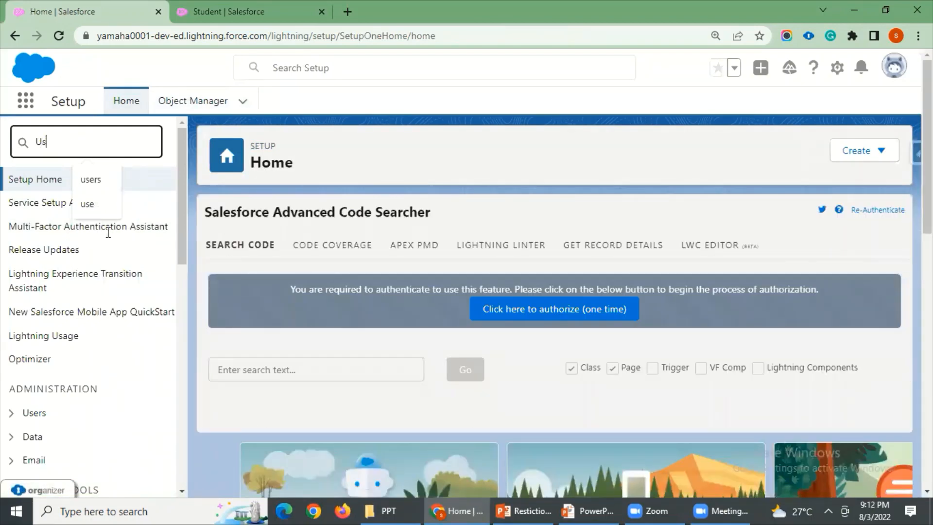
{"action": "left_click", "coordinate": [92, 181]}
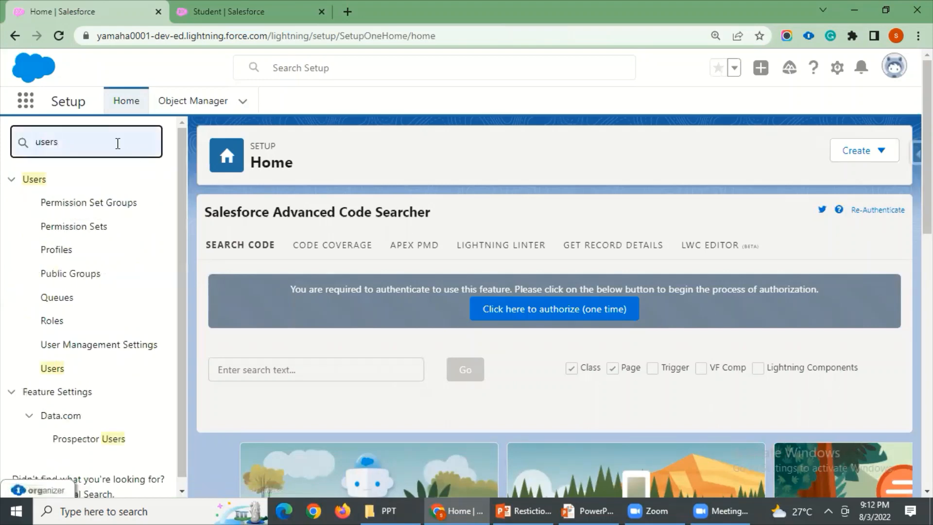
{"action": "left_click", "coordinate": [52, 368]}
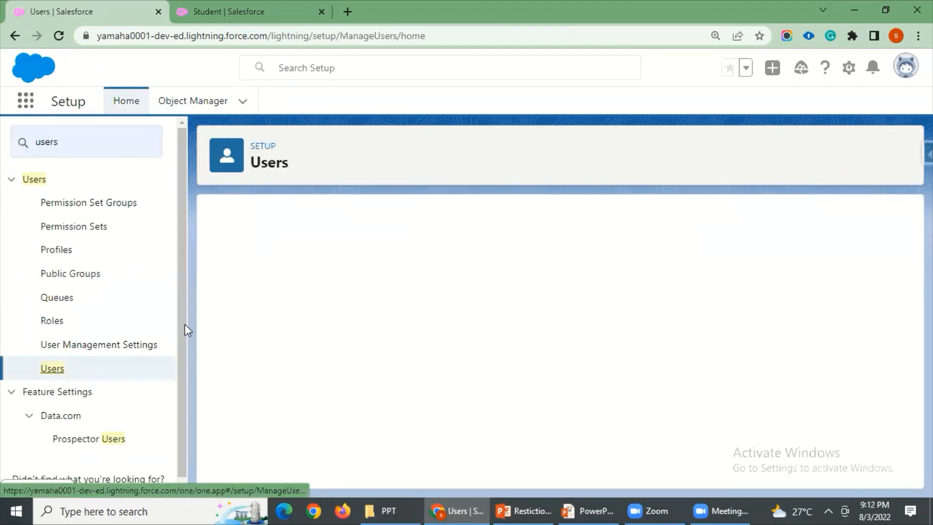
{"action": "scroll", "coordinate": [410, 319], "scroll_direction": "down", "scroll_amount": 3}
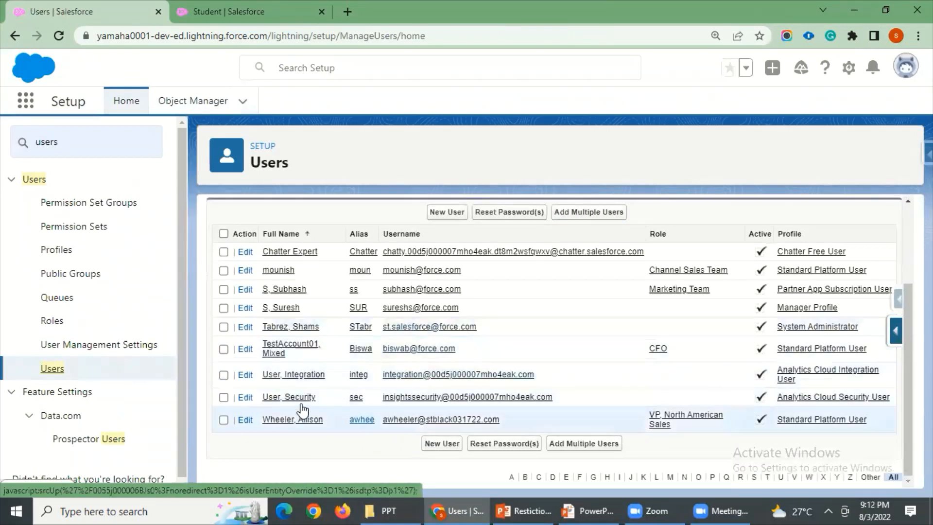
Step: Open the detail page of the user assigned the Manager Profile and review the user's details
{"action": "left_click", "coordinate": [286, 309]}
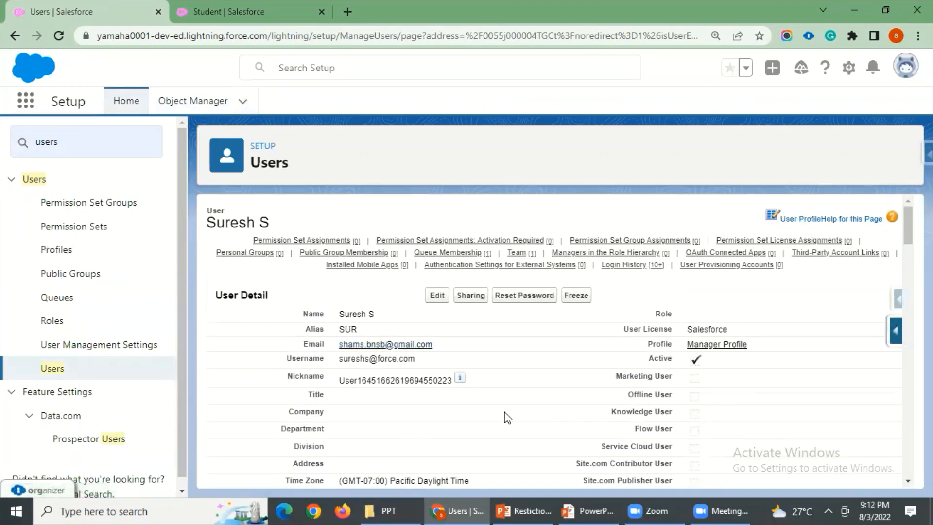
{"action": "key", "text": "alt+Tab"}
{"action": "key", "text": "alt+Tab"}
{"action": "left_click", "coordinate": [243, 13]}
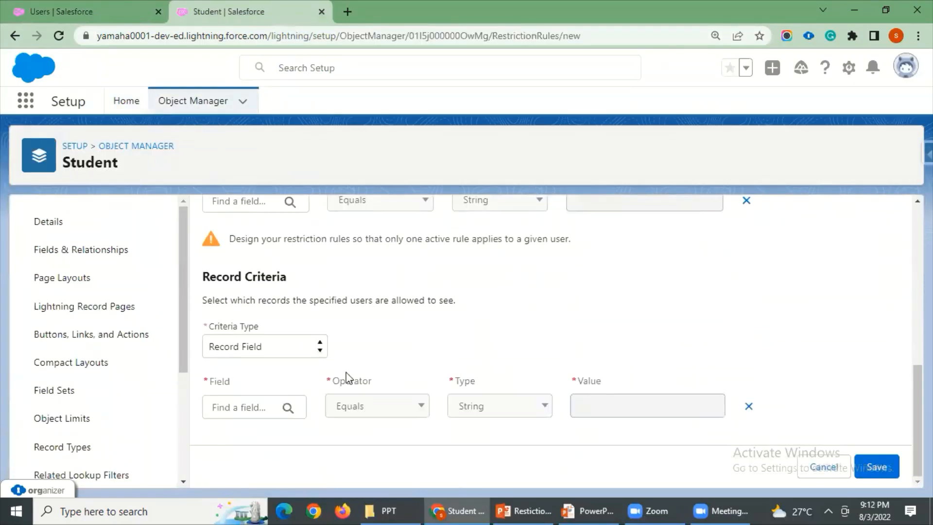
{"action": "left_click", "coordinate": [56, 4]}
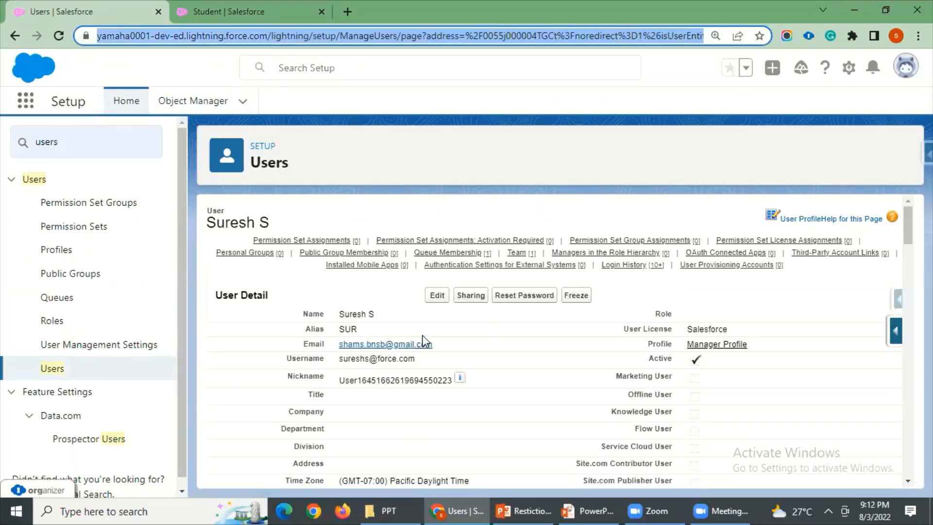
{"action": "scroll", "coordinate": [509, 362], "scroll_direction": "down", "scroll_amount": 1}
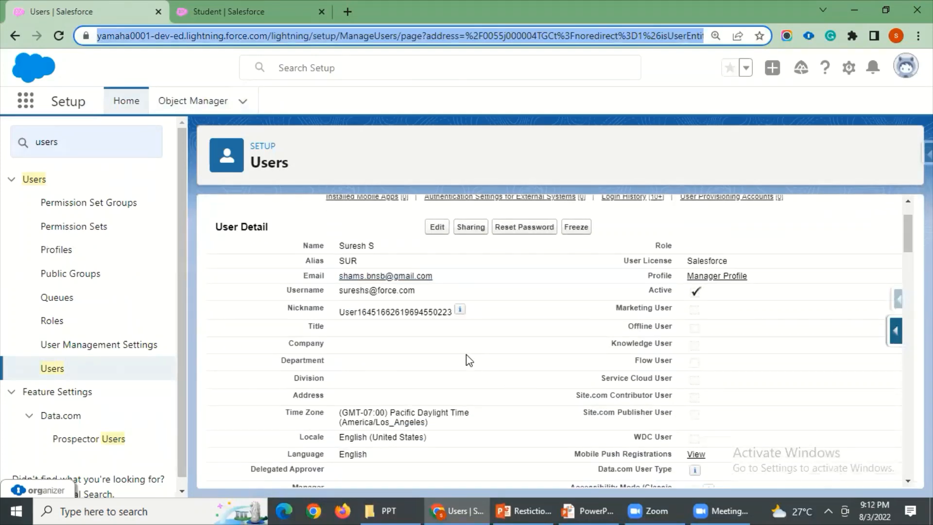
{"action": "scroll", "coordinate": [527, 359], "scroll_direction": "up", "scroll_amount": 1}
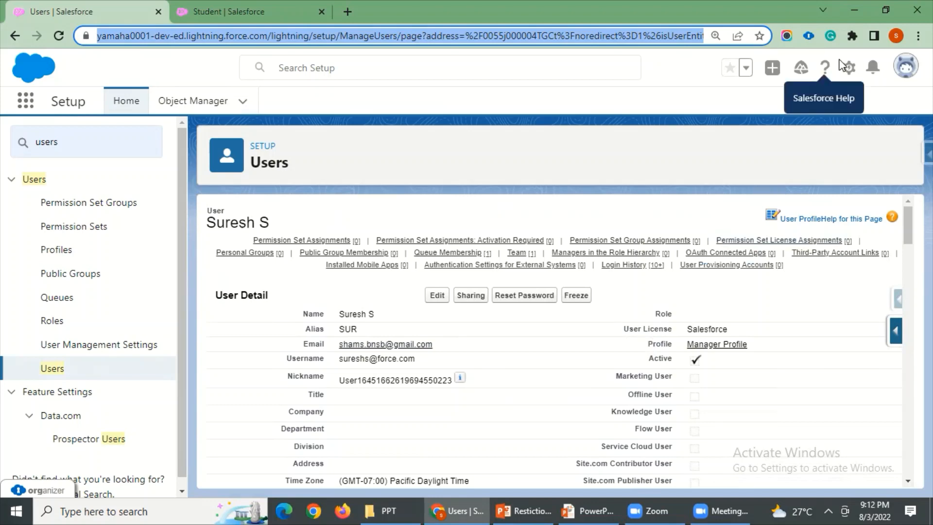
Step: Open a new Incognito window and load the Salesforce login page from the bookmarks
{"action": "left_click", "coordinate": [918, 35]}
{"action": "left_click", "coordinate": [821, 92]}
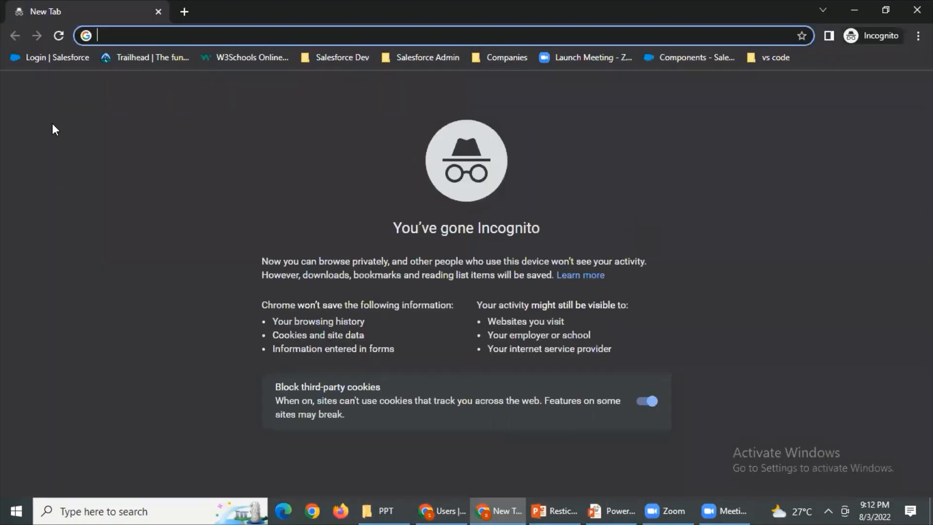
{"action": "left_click", "coordinate": [50, 65]}
Step: Return to the main browser window, open the Manager Profile user's saved login in ORGanizer, and select its username for copying
{"action": "key", "text": "alt+Tab"}
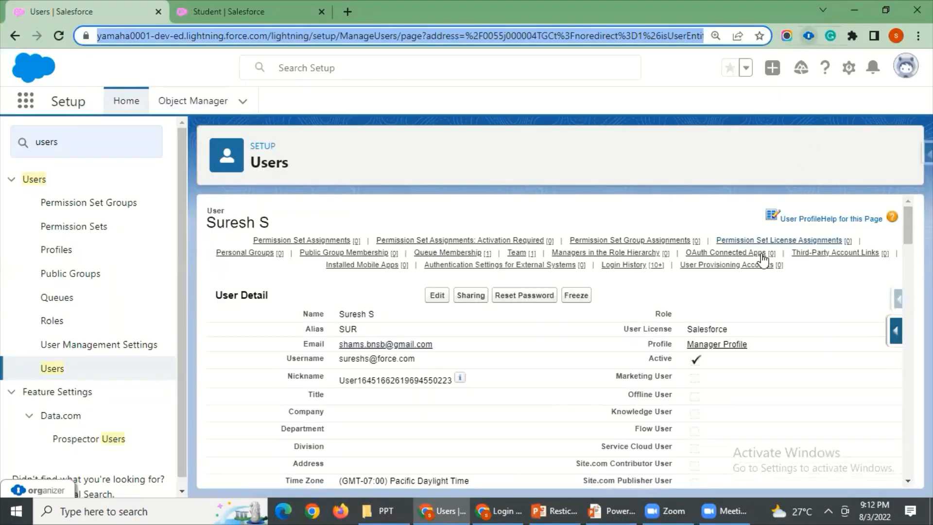
{"action": "left_click", "coordinate": [806, 36]}
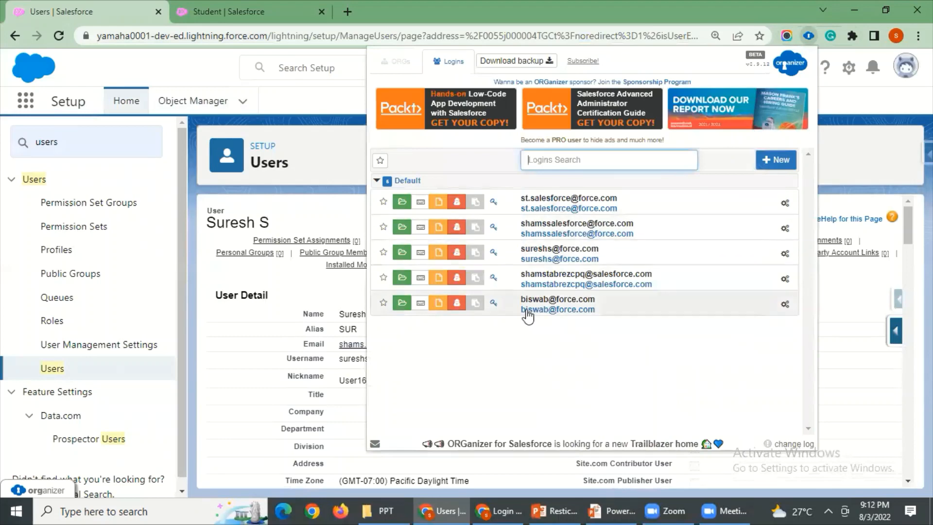
{"action": "left_click", "coordinate": [789, 257]}
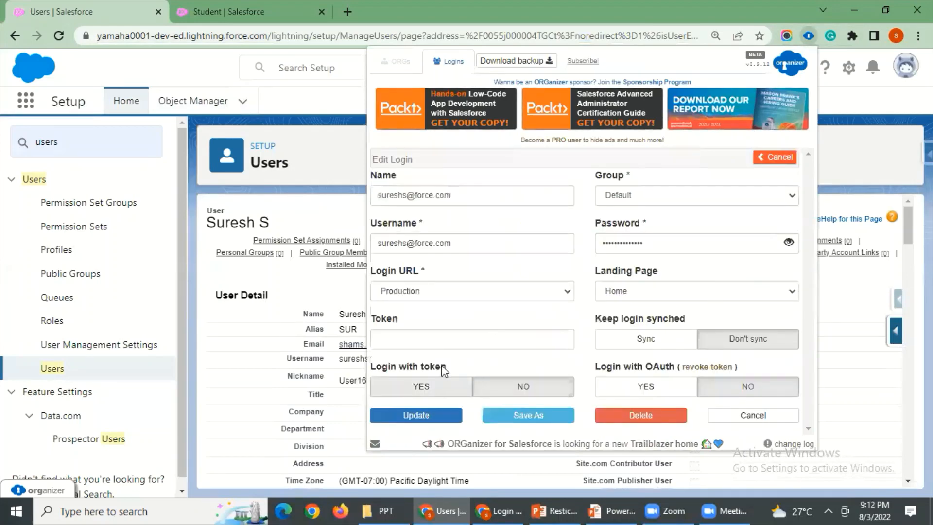
{"action": "left_click_drag", "start_coordinate": [468, 241], "coordinate": [319, 249]}
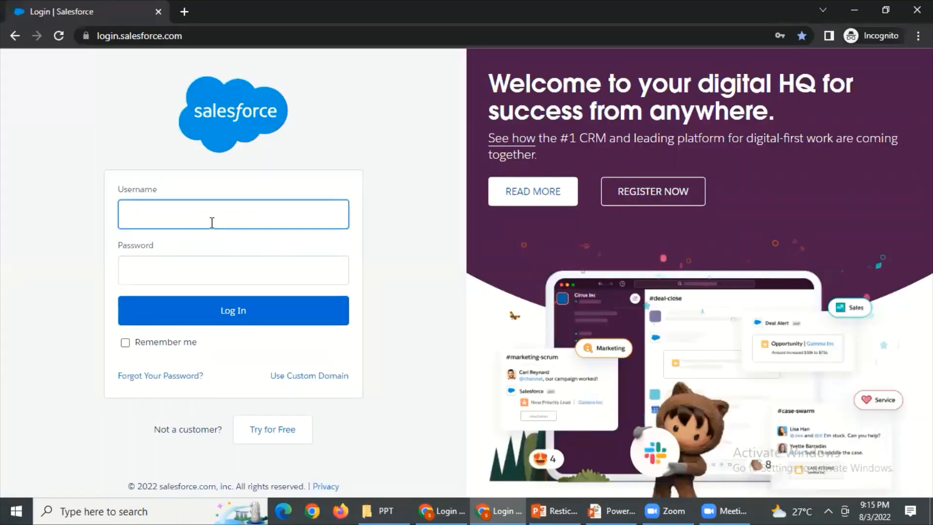
Step: Paste the Manager Profile user's username into the Incognito login page, enter the account password and log in
{"action": "key", "text": "ctrl+v"}
{"action": "left_click", "coordinate": [194, 263]}
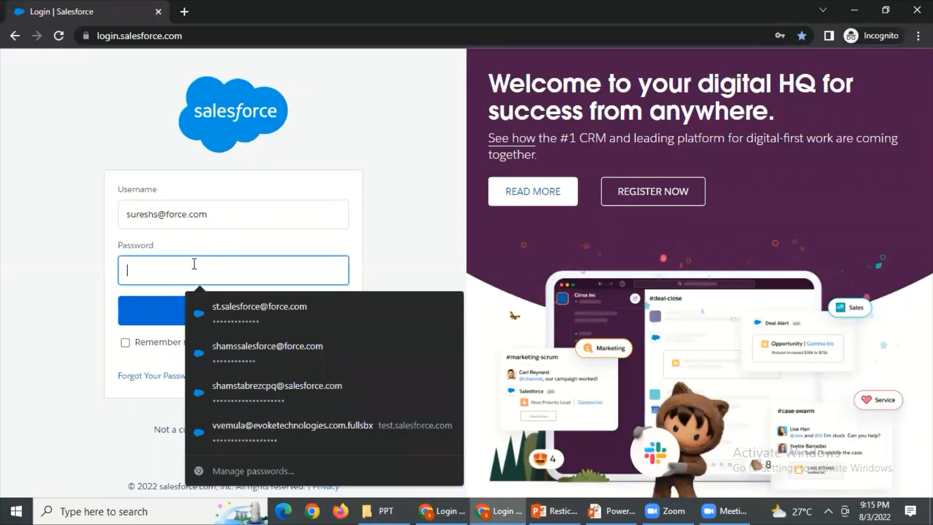
{"action": "type", "text": "*"}
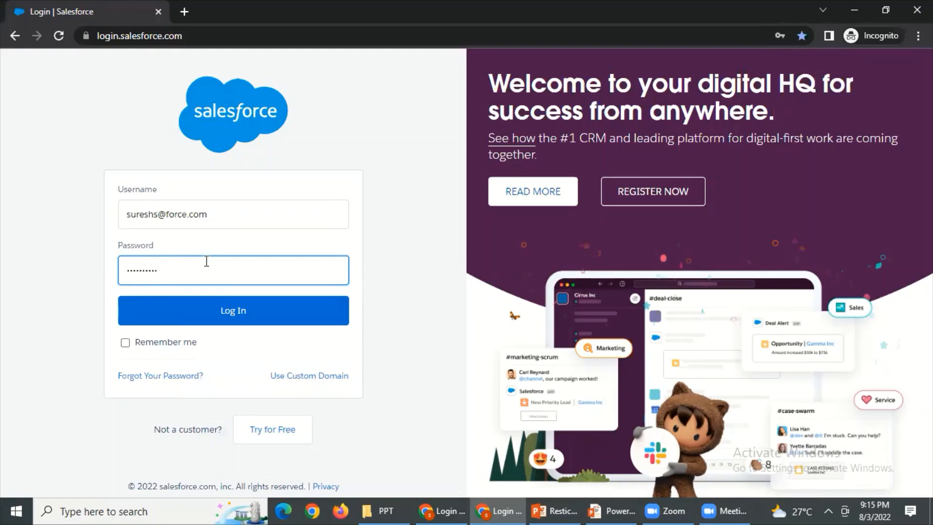
{"action": "left_click", "coordinate": [229, 321]}
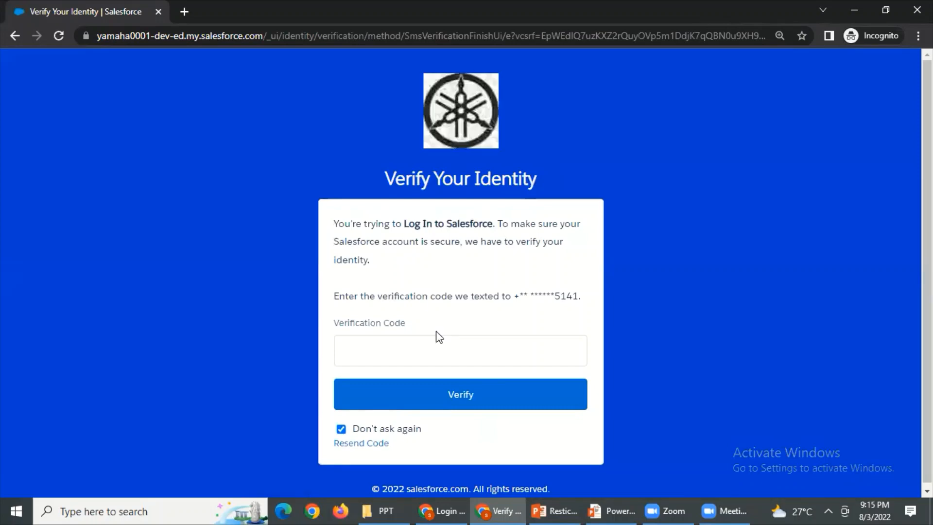
Step: Enter the texted verification code and verify the identity to finish logging in
{"action": "left_click", "coordinate": [443, 409]}
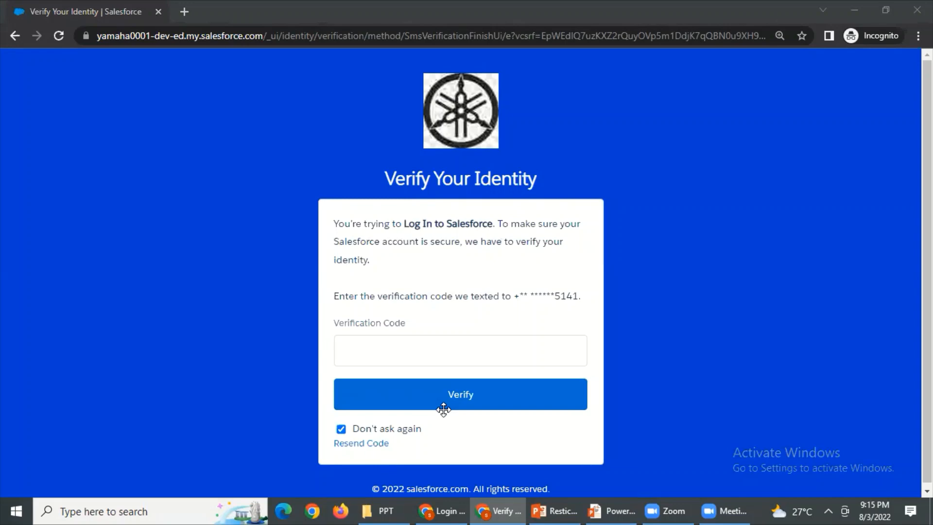
{"action": "left_click", "coordinate": [436, 346]}
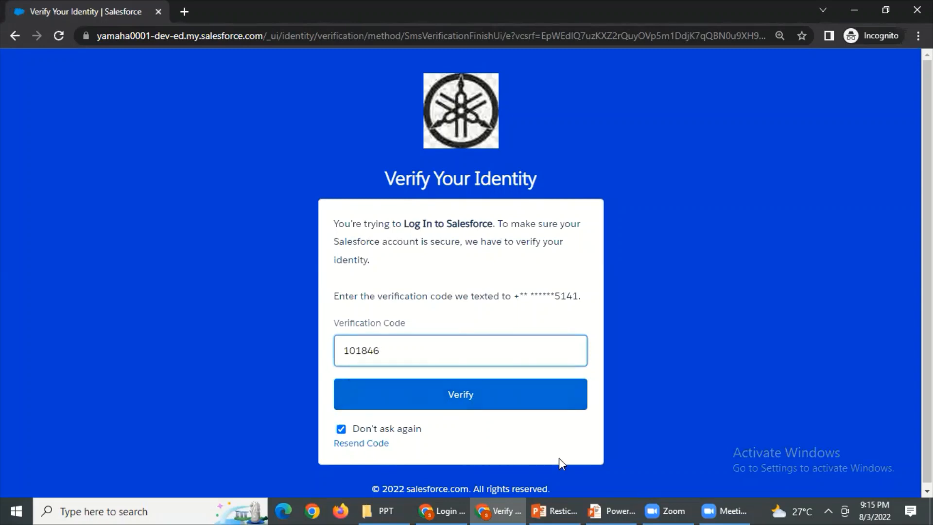
{"action": "left_click", "coordinate": [513, 409]}
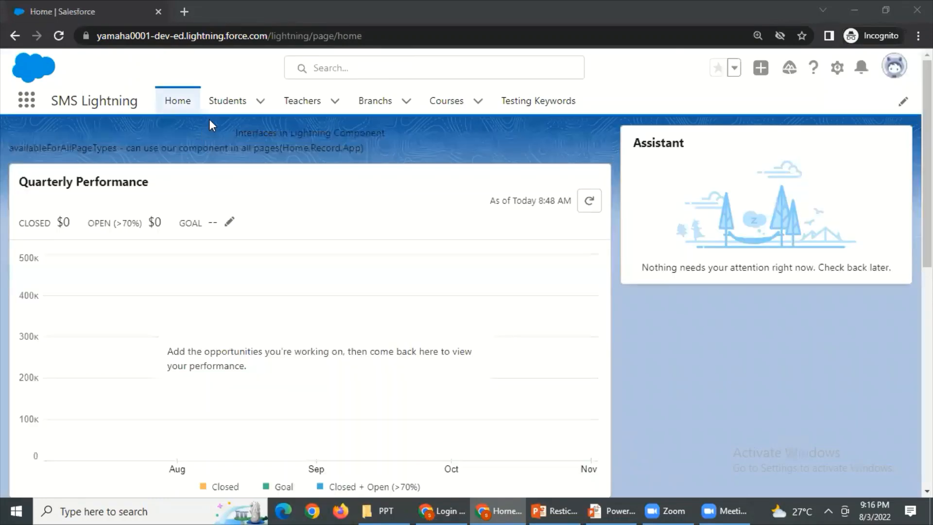
Step: Open the Students tab, switch to the All list view, review its records and check which user is logged in
{"action": "left_click", "coordinate": [232, 108]}
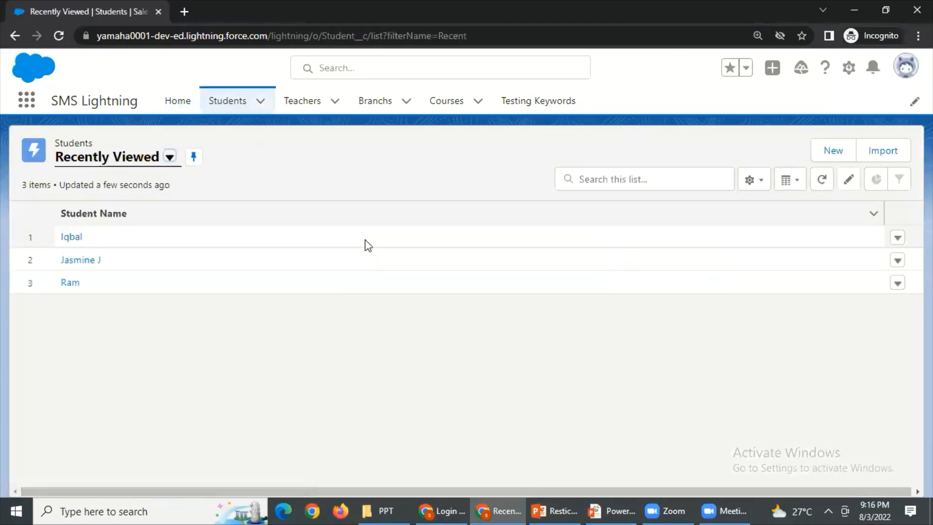
{"action": "left_click", "coordinate": [170, 158]}
{"action": "left_click", "coordinate": [110, 206]}
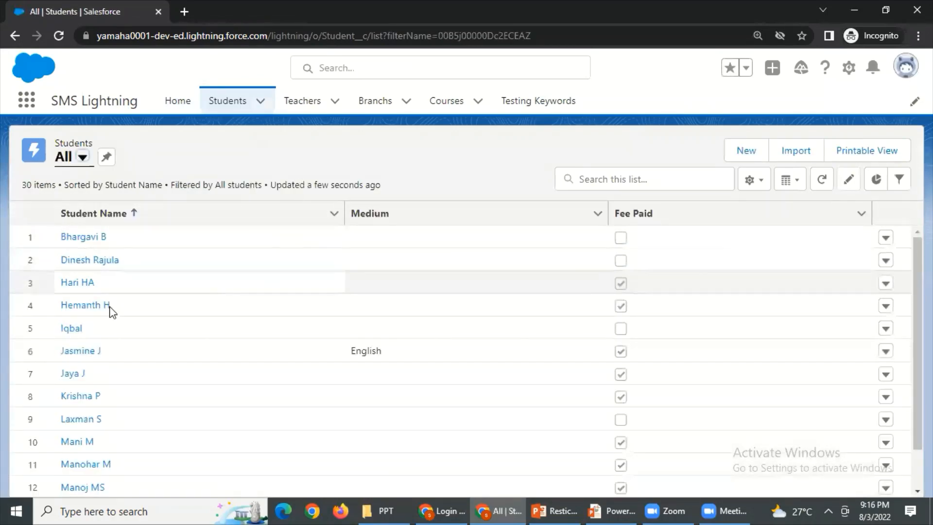
{"action": "scroll", "coordinate": [150, 297], "scroll_direction": "down", "scroll_amount": 1}
{"action": "scroll", "coordinate": [150, 297], "scroll_direction": "down", "scroll_amount": 8}
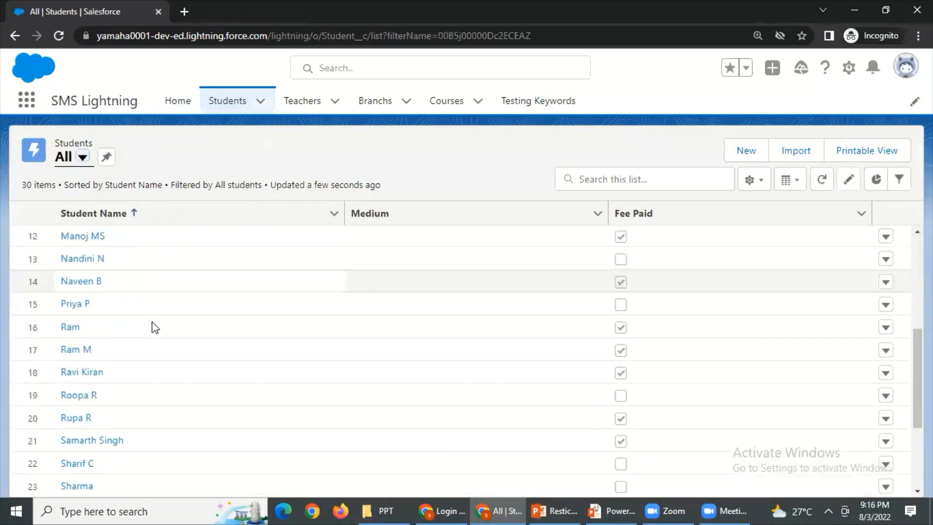
{"action": "scroll", "coordinate": [175, 339], "scroll_direction": "up", "scroll_amount": 8}
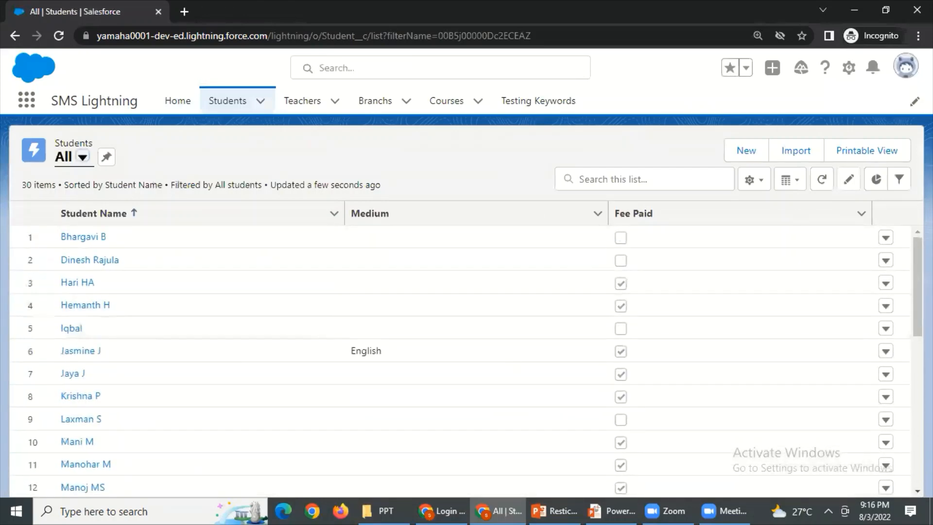
{"action": "left_click", "coordinate": [905, 67]}
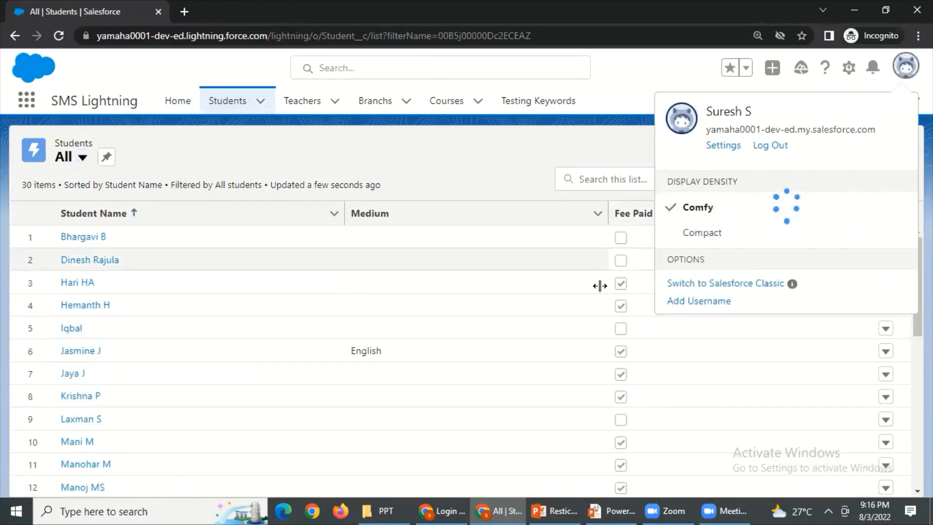
Step: Switch to the main browser window and log back in to Salesforce with the prefilled administrator login
{"action": "left_click", "coordinate": [433, 507]}
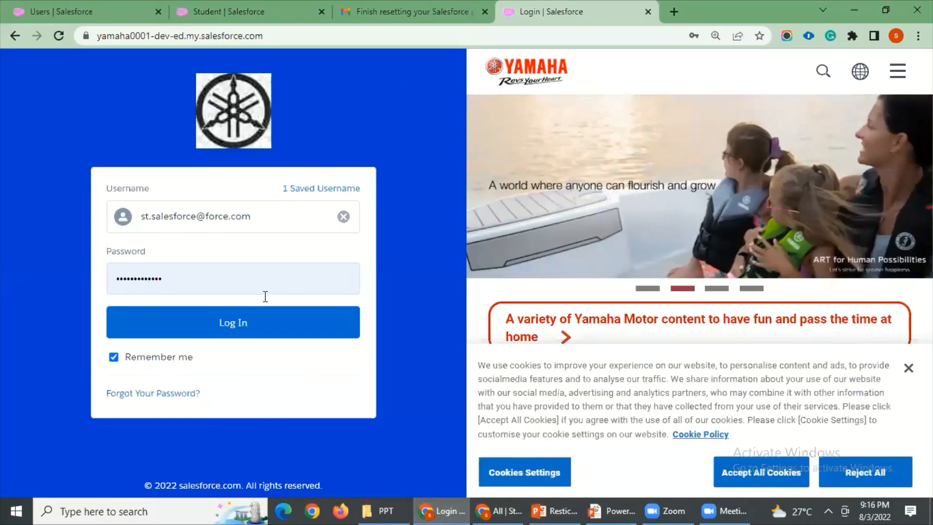
{"action": "left_click", "coordinate": [225, 332]}
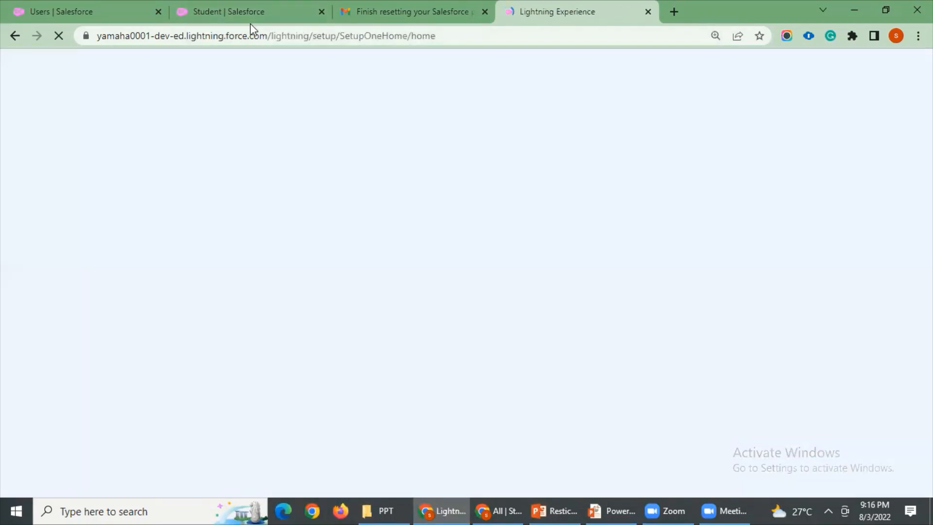
{"action": "left_click", "coordinate": [249, 13]}
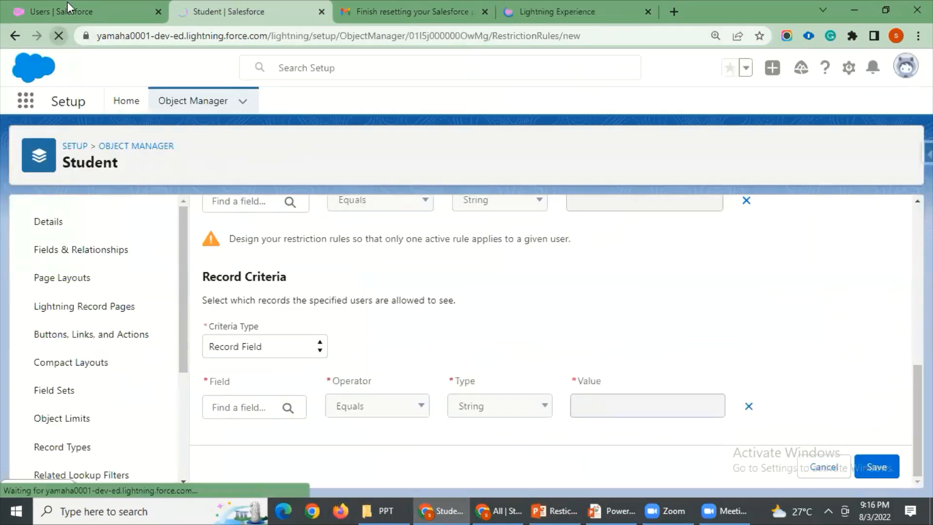
{"action": "left_click", "coordinate": [67, 6]}
{"action": "left_click", "coordinate": [234, 15]}
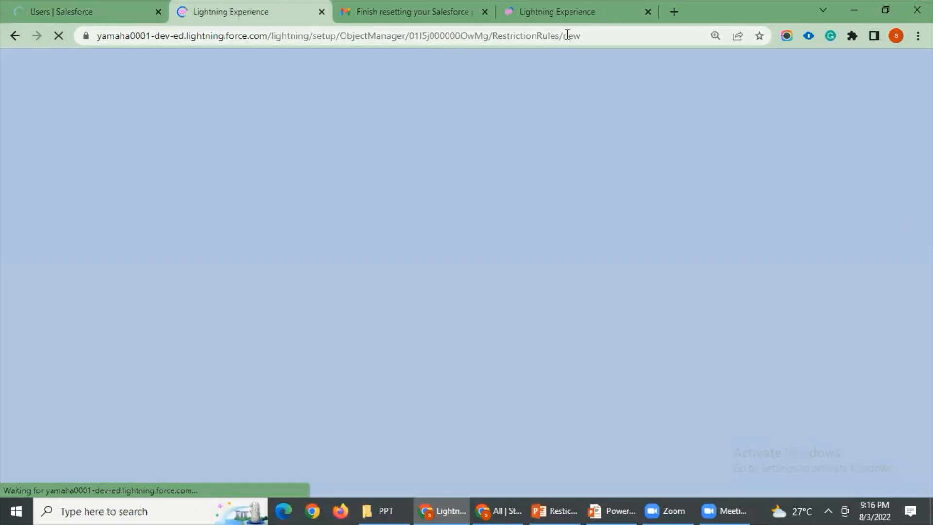
{"action": "left_click", "coordinate": [580, 19]}
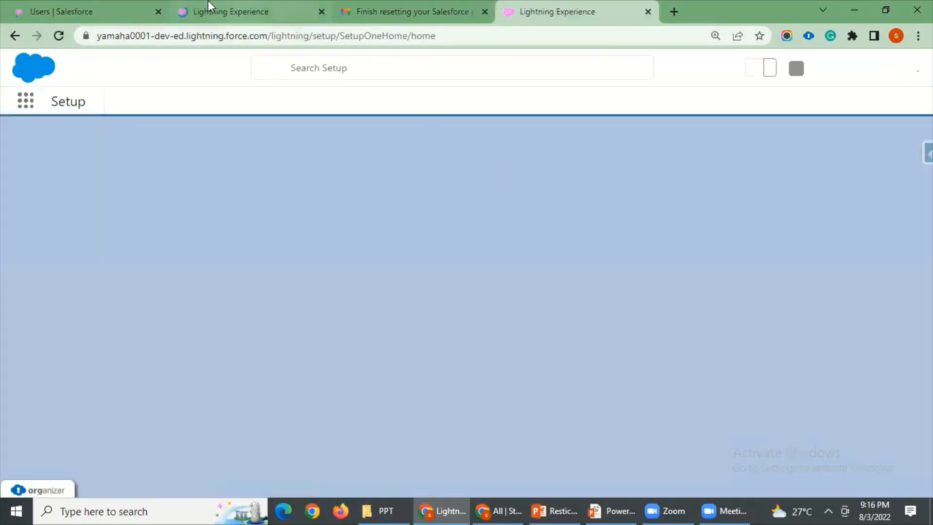
{"action": "left_click", "coordinate": [208, 3]}
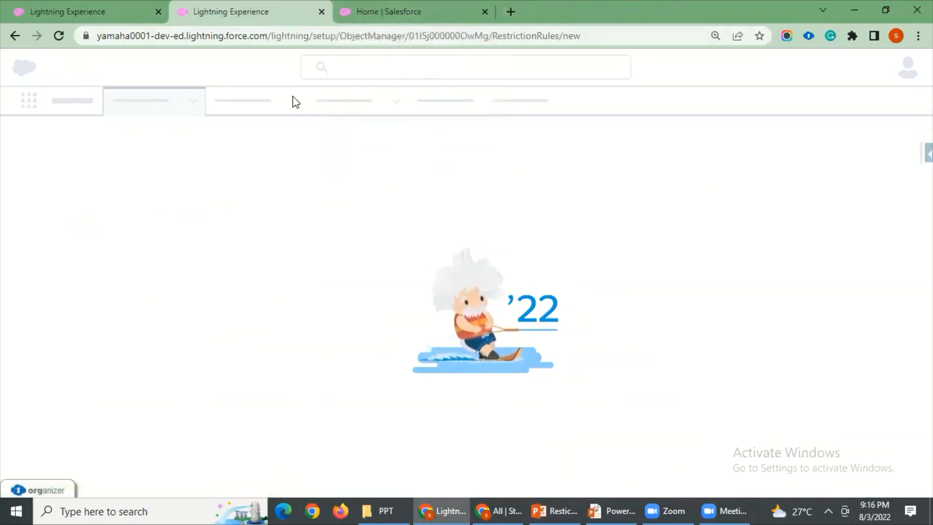
{"action": "left_click", "coordinate": [70, 7]}
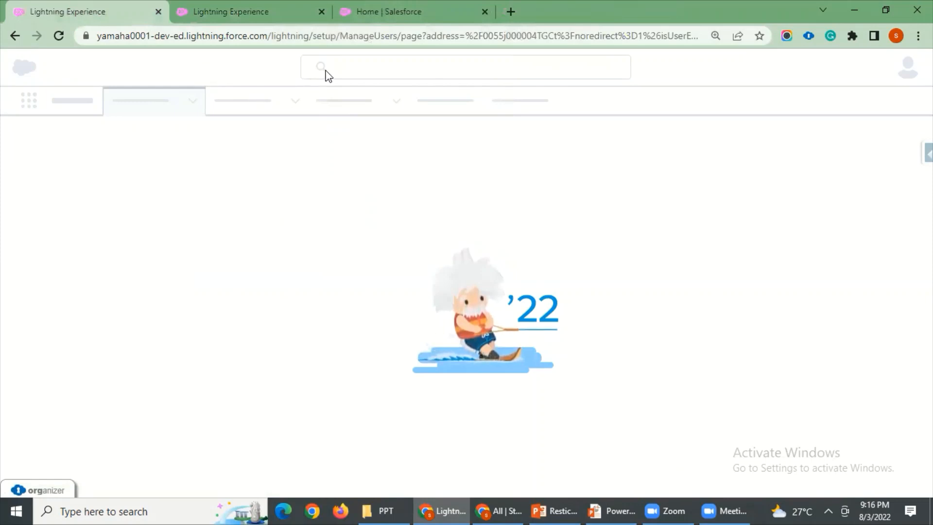
Step: Open the Student custom object's setup in Object Manager by filtering the object list for stude
{"action": "left_click", "coordinate": [389, 10]}
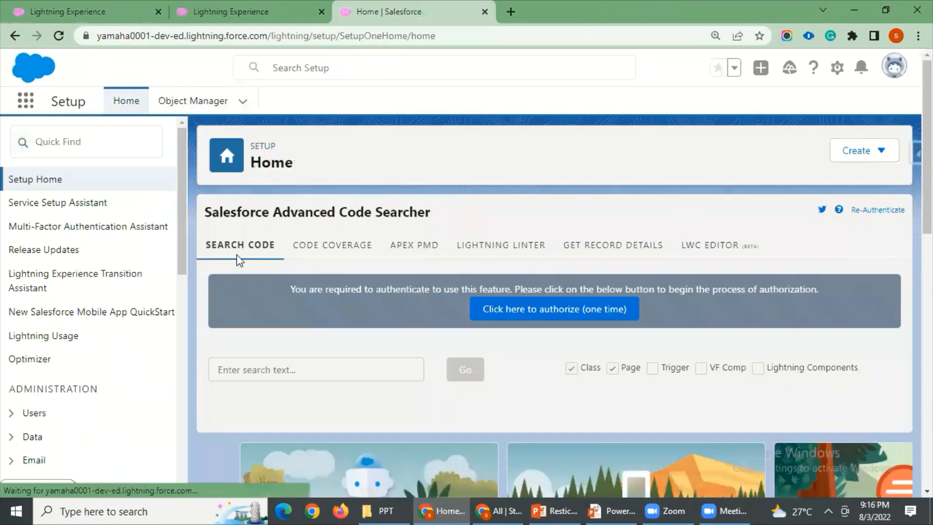
{"action": "left_click", "coordinate": [225, 103]}
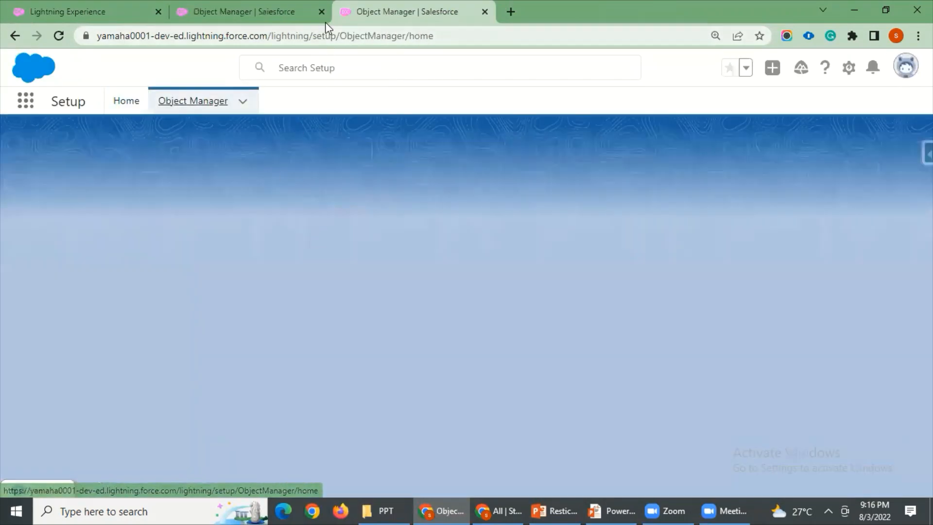
{"action": "scroll", "coordinate": [96, 383], "scroll_direction": "down", "scroll_amount": 2}
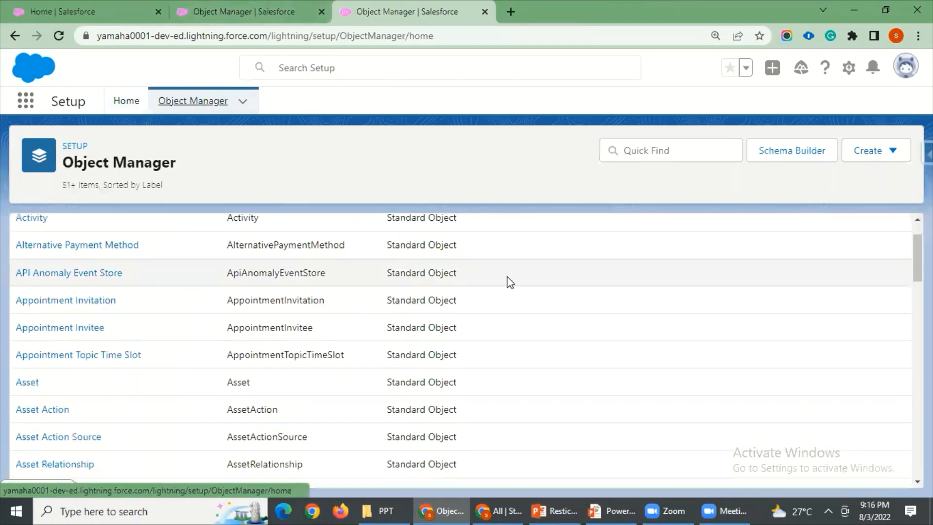
{"action": "left_click", "coordinate": [648, 150]}
{"action": "type", "text": "stude"}
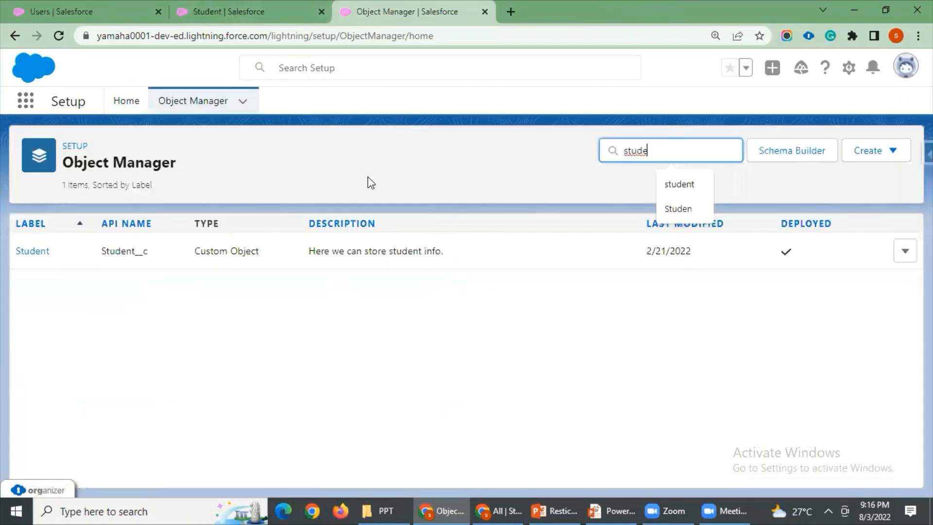
{"action": "left_click", "coordinate": [21, 251]}
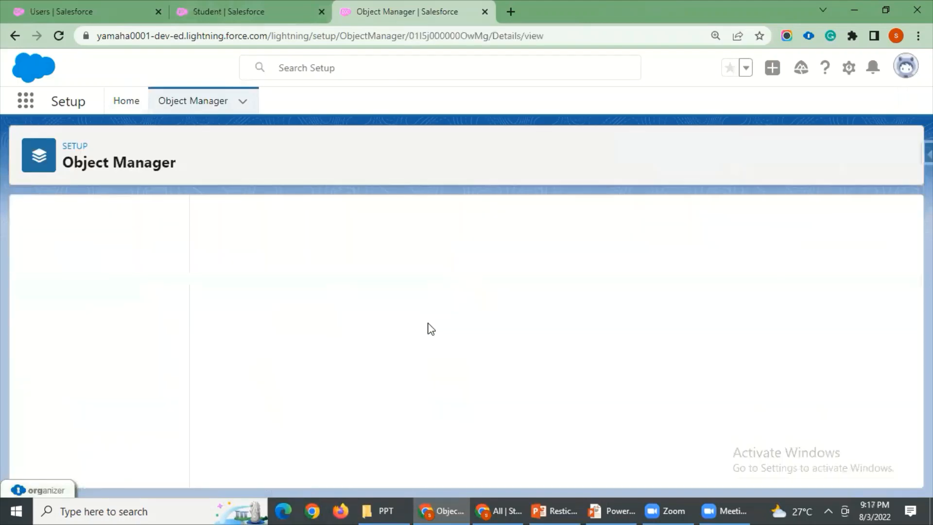
Step: Start a new restriction rule on the Student object and set both its rule name and full name to Test1
{"action": "scroll", "coordinate": [146, 343], "scroll_direction": "down", "scroll_amount": 3}
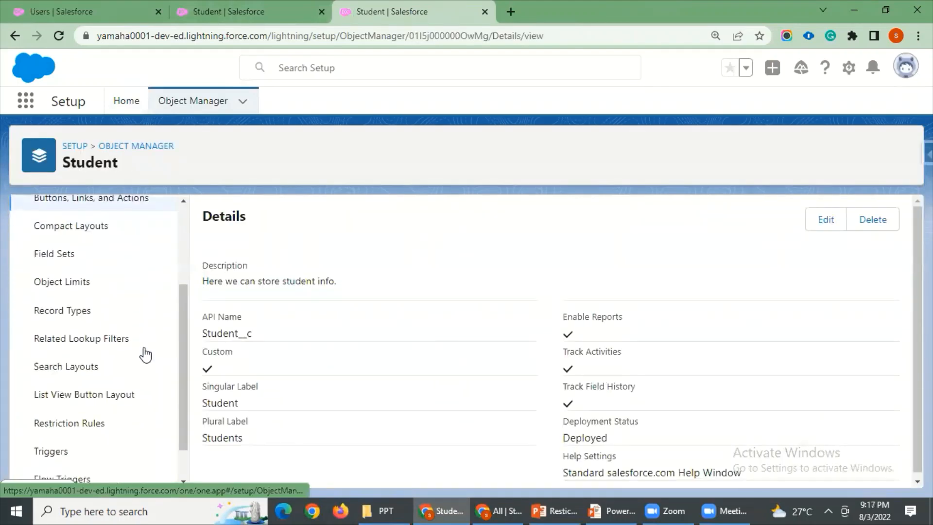
{"action": "scroll", "coordinate": [113, 391], "scroll_direction": "down", "scroll_amount": 1}
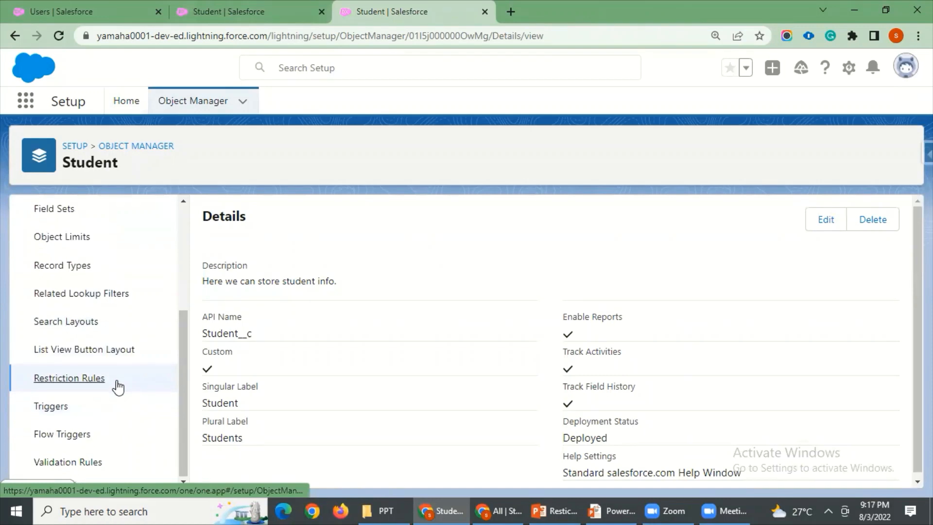
{"action": "left_click", "coordinate": [114, 384]}
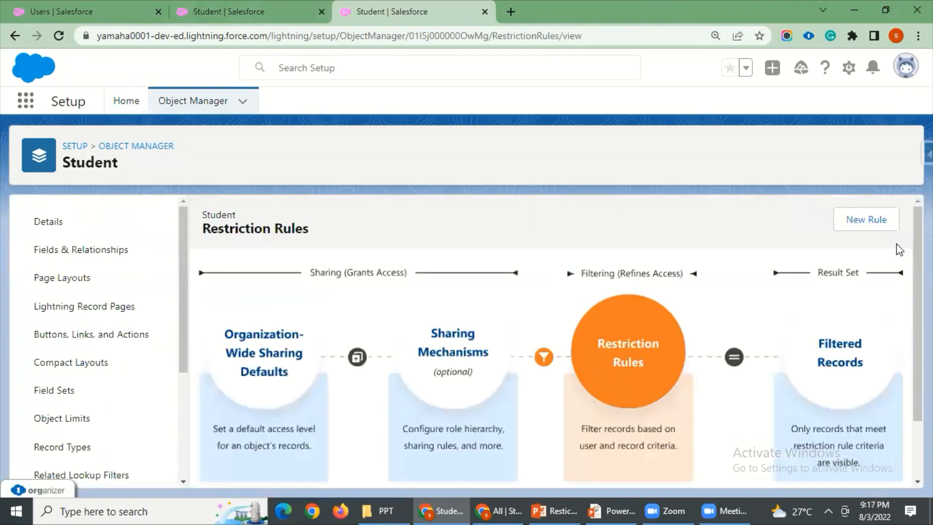
{"action": "left_click", "coordinate": [865, 223]}
{"action": "scroll", "coordinate": [452, 331], "scroll_direction": "down", "scroll_amount": 1}
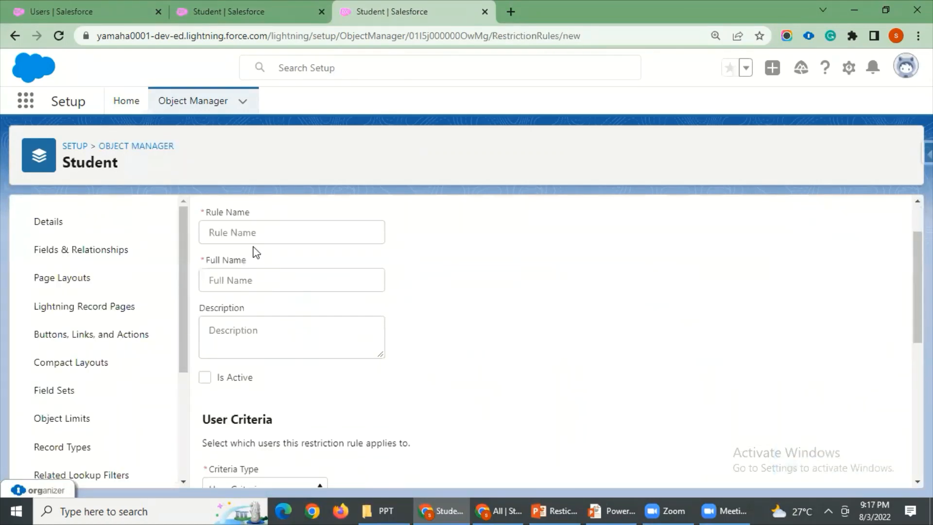
{"action": "left_click", "coordinate": [252, 240]}
{"action": "type", "text": "Test1"}
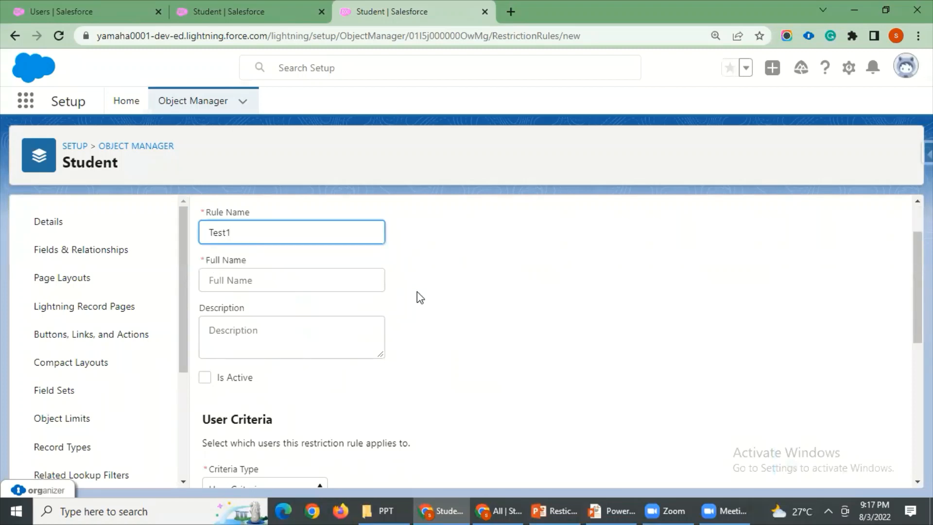
{"action": "left_click", "coordinate": [420, 296]}
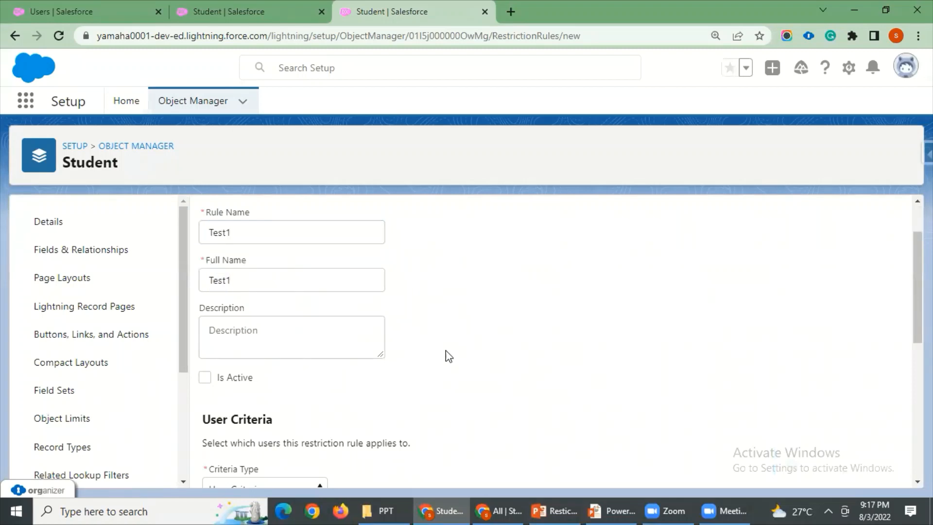
Step: Choose the user's Alias as the field of the rule's User Criteria
{"action": "scroll", "coordinate": [363, 344], "scroll_direction": "down", "scroll_amount": 1}
{"action": "scroll", "coordinate": [467, 311], "scroll_direction": "down", "scroll_amount": 2}
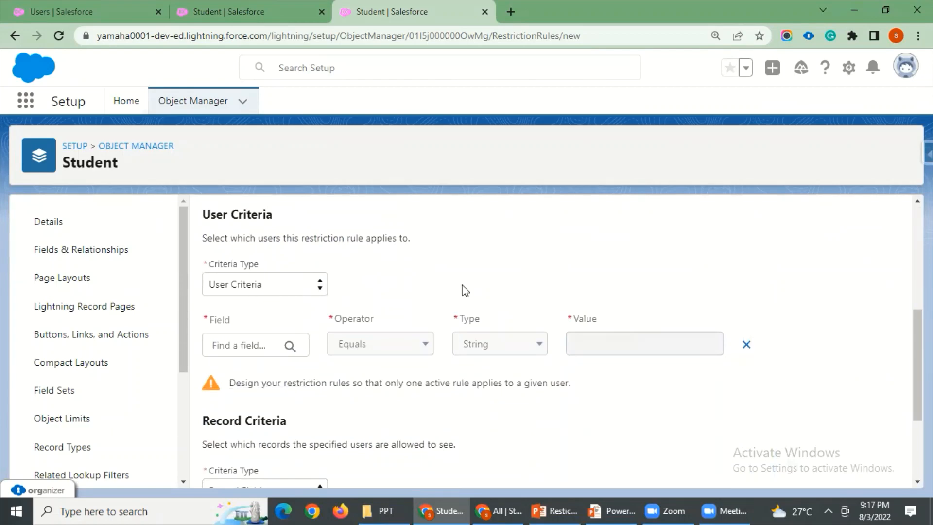
{"action": "left_click", "coordinate": [260, 348]}
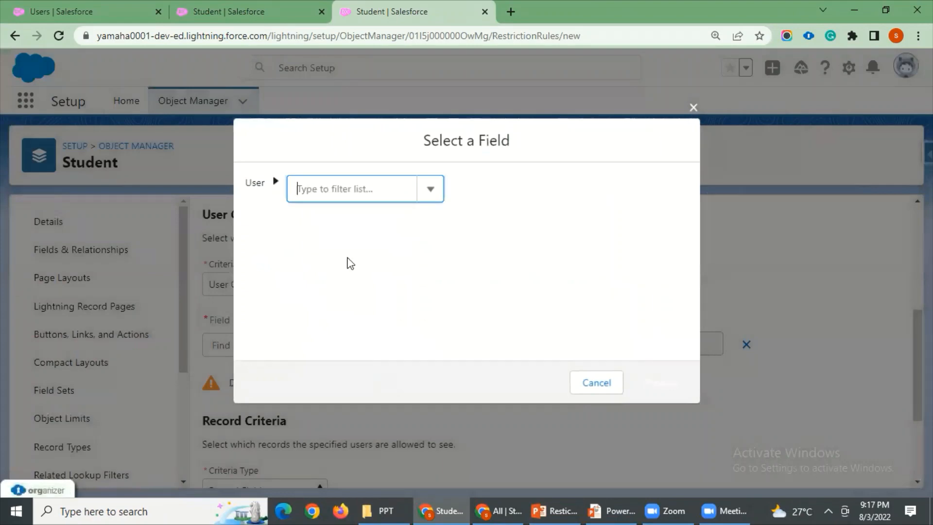
{"action": "left_click", "coordinate": [434, 195]}
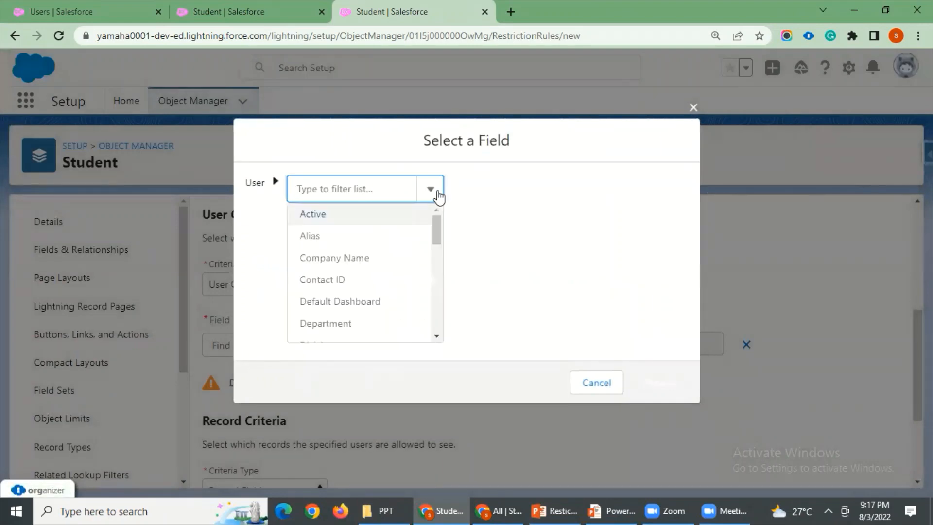
{"action": "left_click", "coordinate": [435, 196]}
{"action": "left_click", "coordinate": [435, 197]}
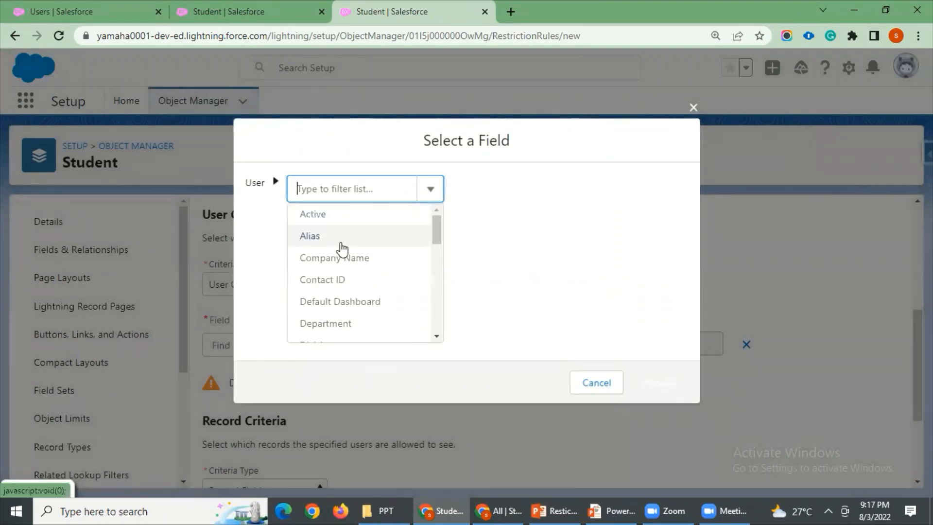
{"action": "left_click", "coordinate": [340, 238]}
{"action": "left_click", "coordinate": [651, 382]}
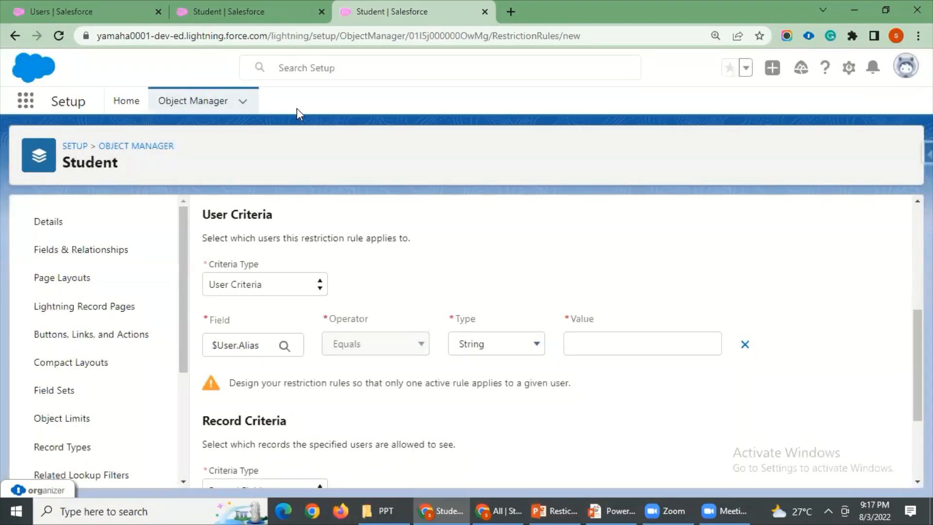
Step: Close the duplicate browser tab with the blank Student rule form and switch to the Manager Profile user's record
{"action": "left_click", "coordinate": [219, 12]}
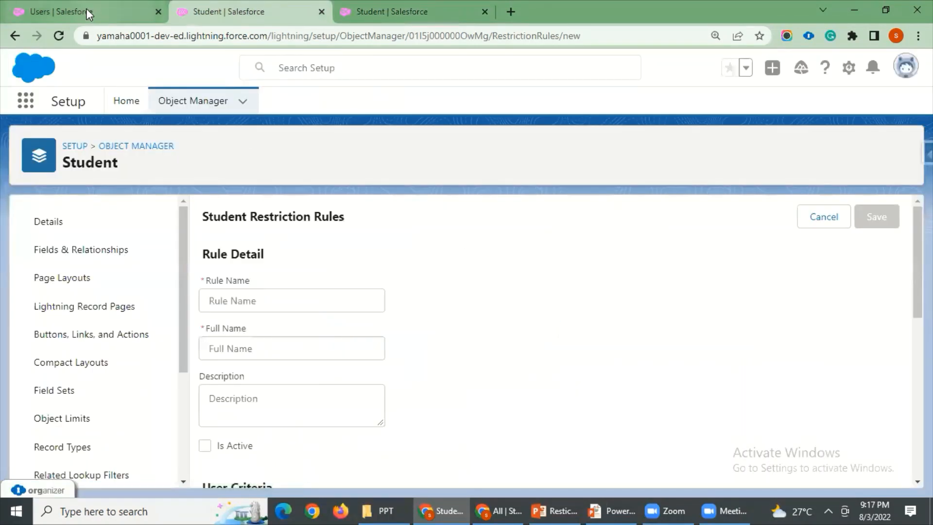
{"action": "left_click", "coordinate": [321, 12]}
{"action": "left_click", "coordinate": [89, 9]}
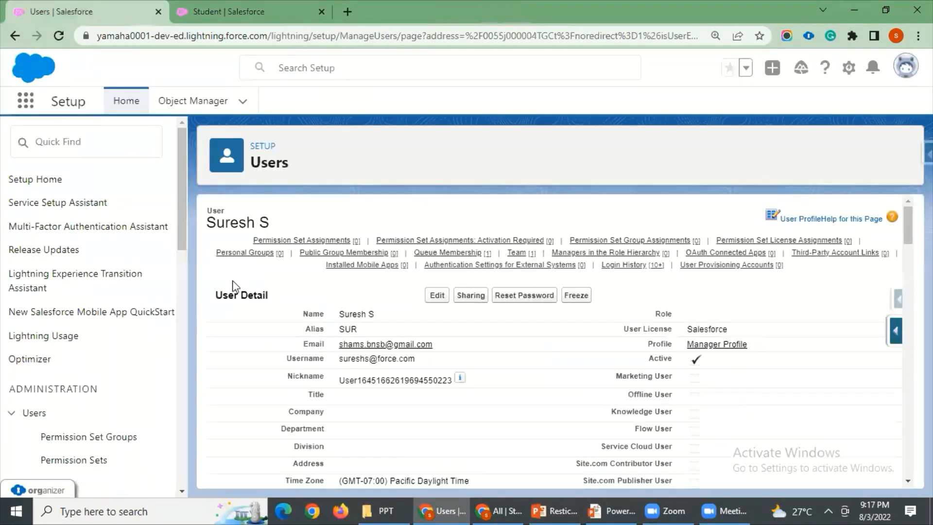
Step: Search the setup pages for users and look through the Manager Profile user's details for the alias
{"action": "left_click", "coordinate": [111, 146]}
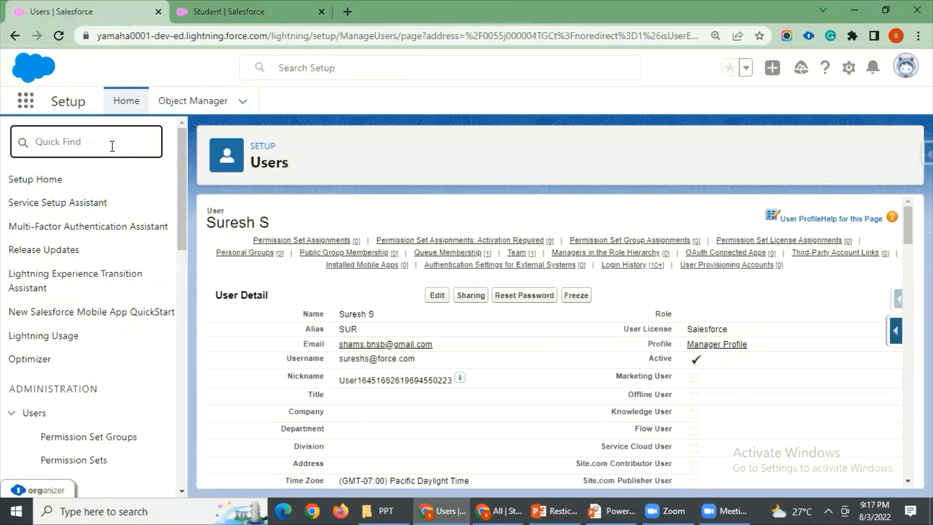
{"action": "type", "text": "u"}
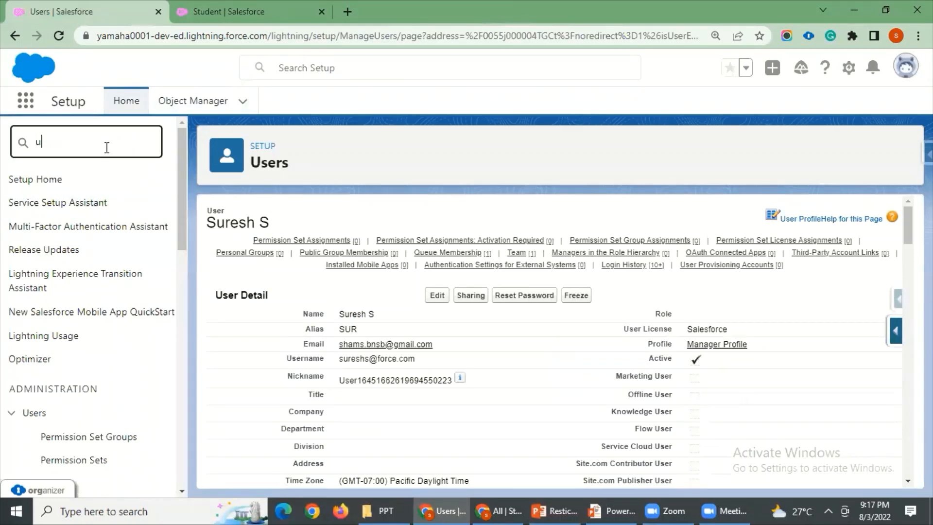
{"action": "type", "text": "sers"}
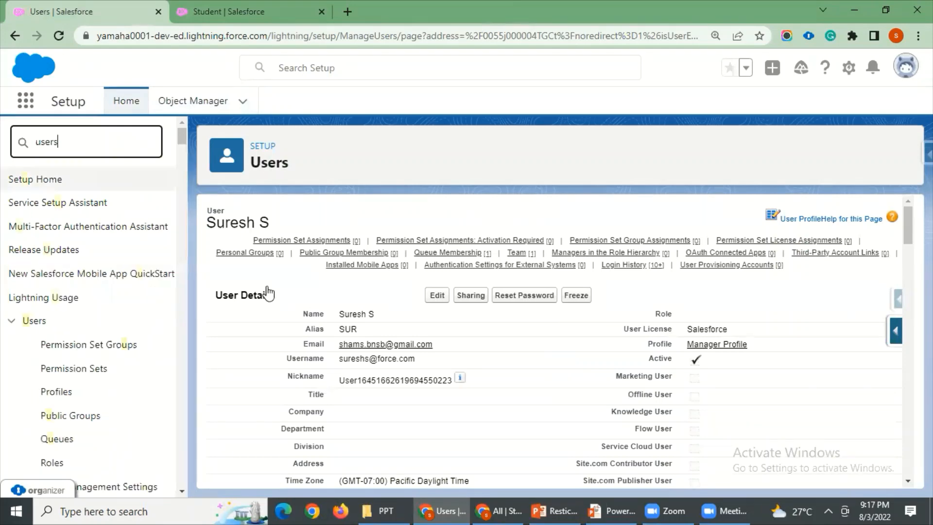
{"action": "scroll", "coordinate": [617, 347], "scroll_direction": "down", "scroll_amount": 2}
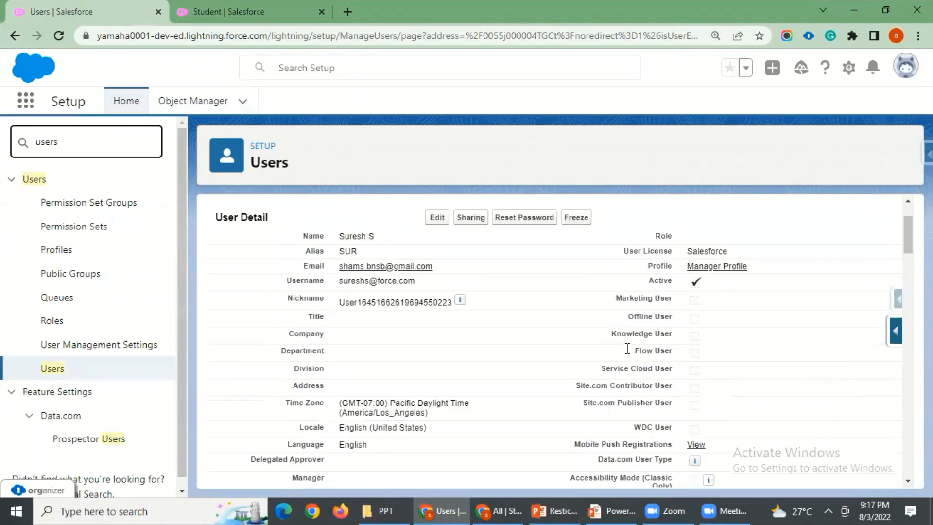
{"action": "scroll", "coordinate": [607, 362], "scroll_direction": "up", "scroll_amount": 1}
{"action": "scroll", "coordinate": [605, 363], "scroll_direction": "up", "scroll_amount": 1}
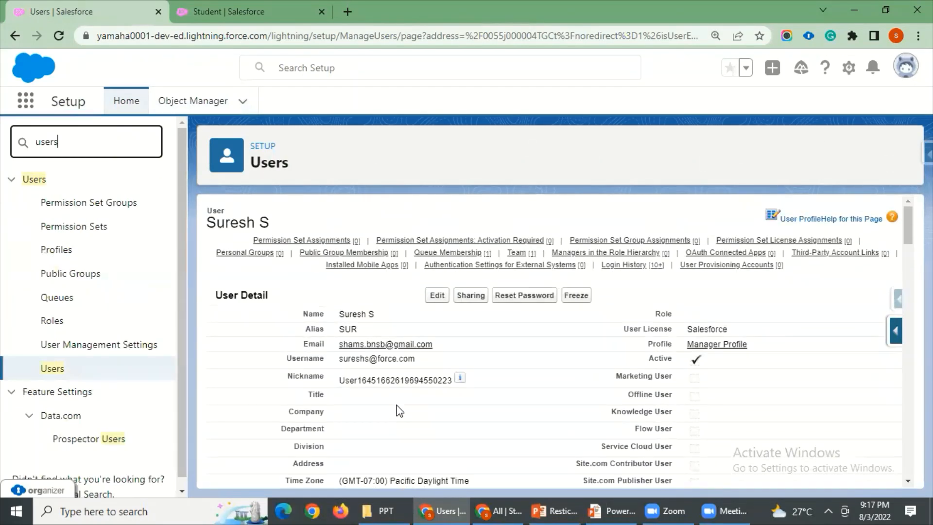
Step: Copy the Manager Profile user's alias and enter SUR as the value of the rule's User Criteria
{"action": "double_click", "coordinate": [354, 324]}
{"action": "left_click", "coordinate": [223, 4]}
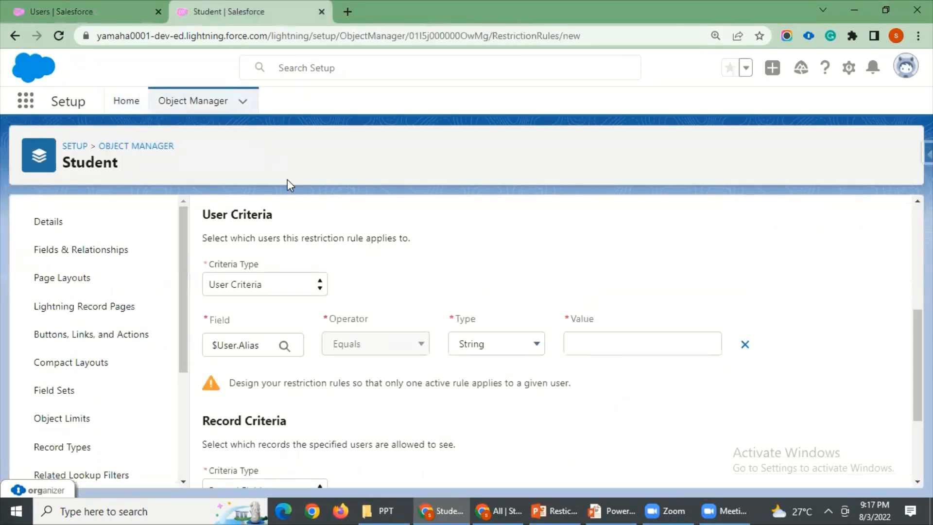
{"action": "left_click", "coordinate": [629, 353]}
{"action": "type", "text": "SUR"}
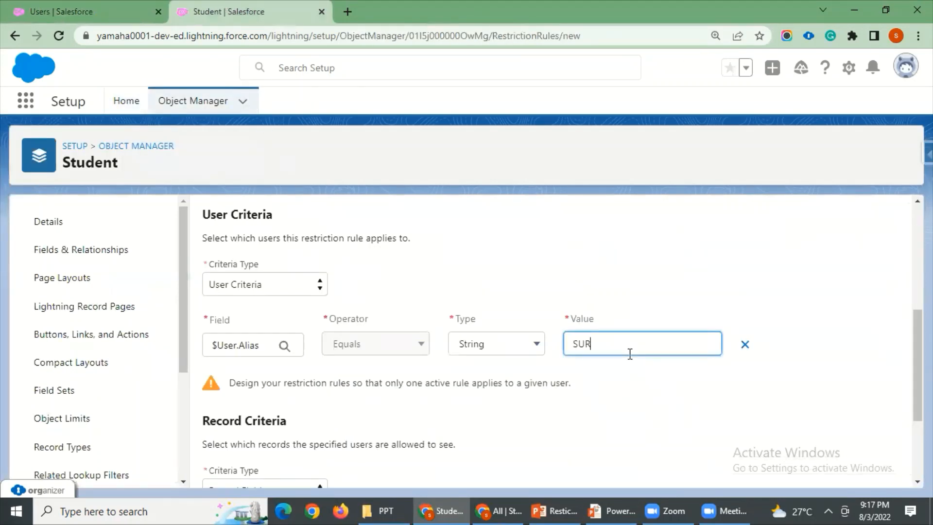
{"action": "left_click", "coordinate": [692, 294]}
Step: Mark the Test1 restriction rule as active
{"action": "scroll", "coordinate": [601, 350], "scroll_direction": "down", "scroll_amount": 1}
{"action": "scroll", "coordinate": [404, 368], "scroll_direction": "down", "scroll_amount": 1}
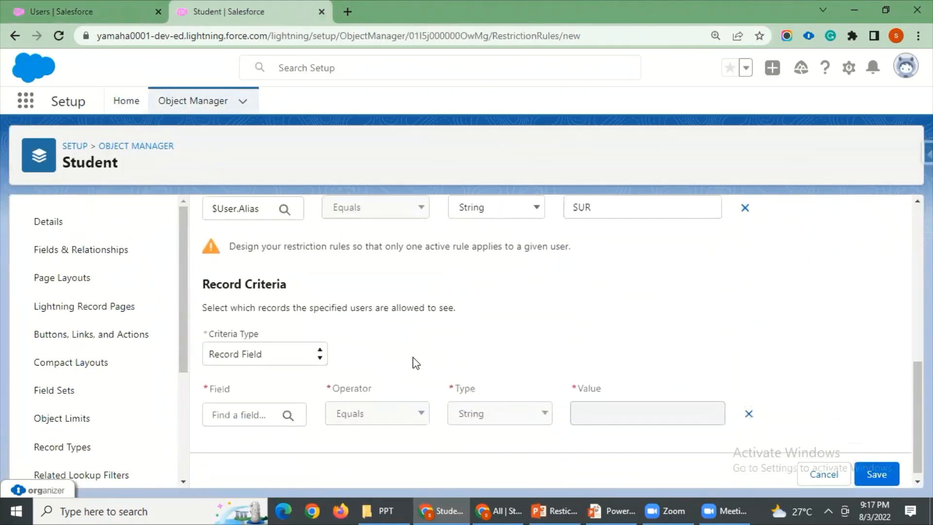
{"action": "scroll", "coordinate": [417, 357], "scroll_direction": "up", "scroll_amount": 4}
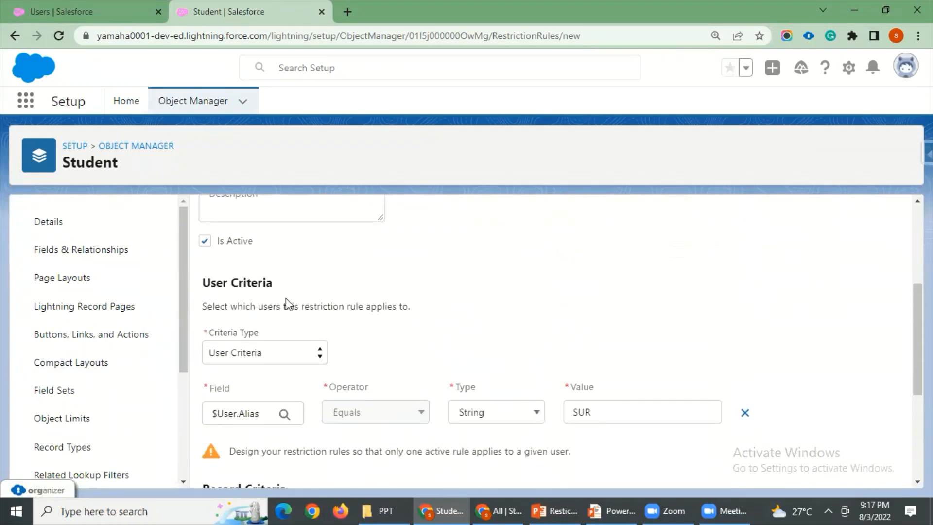
{"action": "scroll", "coordinate": [527, 345], "scroll_direction": "down", "scroll_amount": 3}
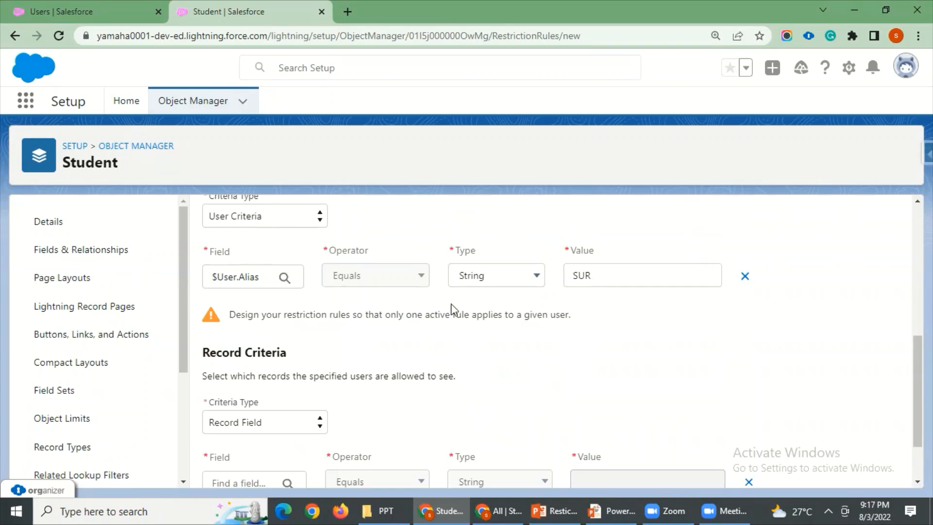
Step: Examine the rule's User Criteria against the Record Criteria section and its note on which records the specified users may see
{"action": "scroll", "coordinate": [387, 383], "scroll_direction": "down", "scroll_amount": 2}
{"action": "scroll", "coordinate": [387, 384], "scroll_direction": "up", "scroll_amount": 3}
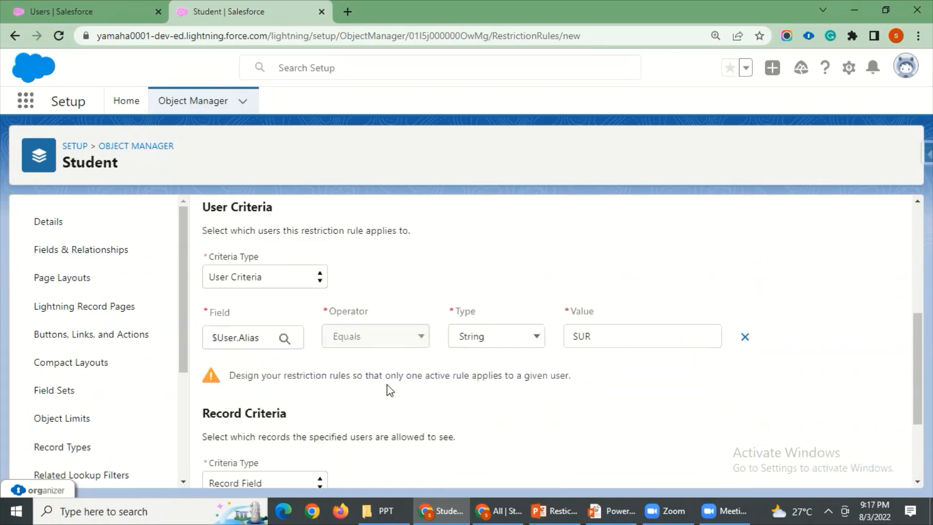
{"action": "scroll", "coordinate": [386, 384], "scroll_direction": "down", "scroll_amount": 3}
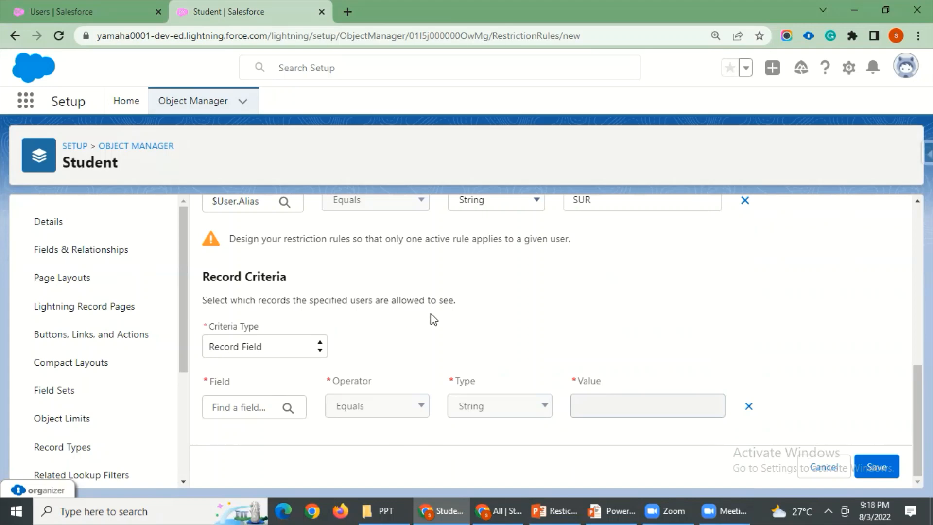
{"action": "left_click_drag", "start_coordinate": [386, 305], "coordinate": [203, 307]}
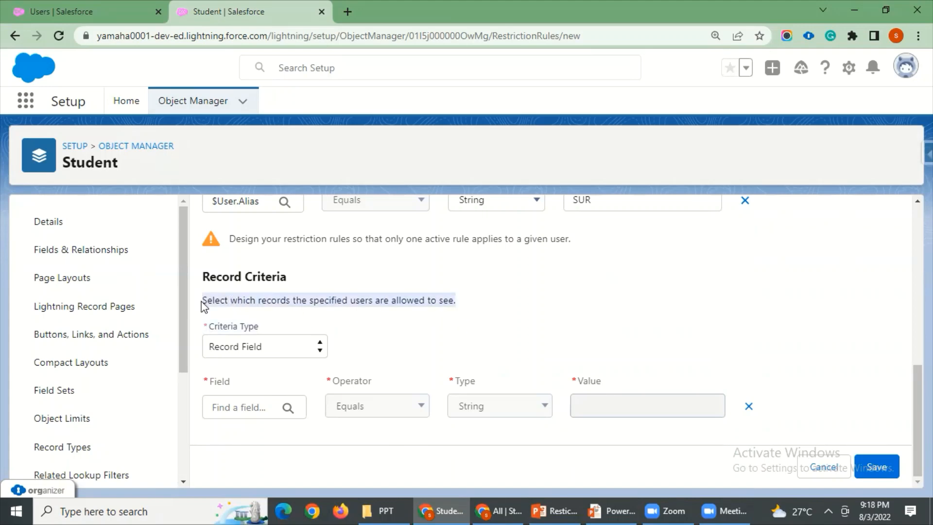
{"action": "scroll", "coordinate": [455, 348], "scroll_direction": "up", "scroll_amount": 3}
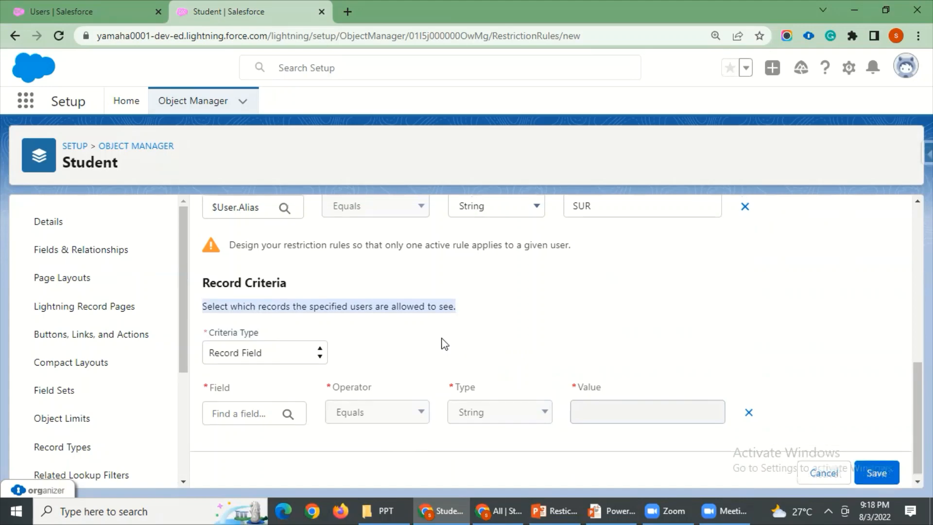
{"action": "scroll", "coordinate": [445, 352], "scroll_direction": "down", "scroll_amount": 3}
{"action": "scroll", "coordinate": [444, 356], "scroll_direction": "up", "scroll_amount": 1}
{"action": "scroll", "coordinate": [439, 369], "scroll_direction": "up", "scroll_amount": 4}
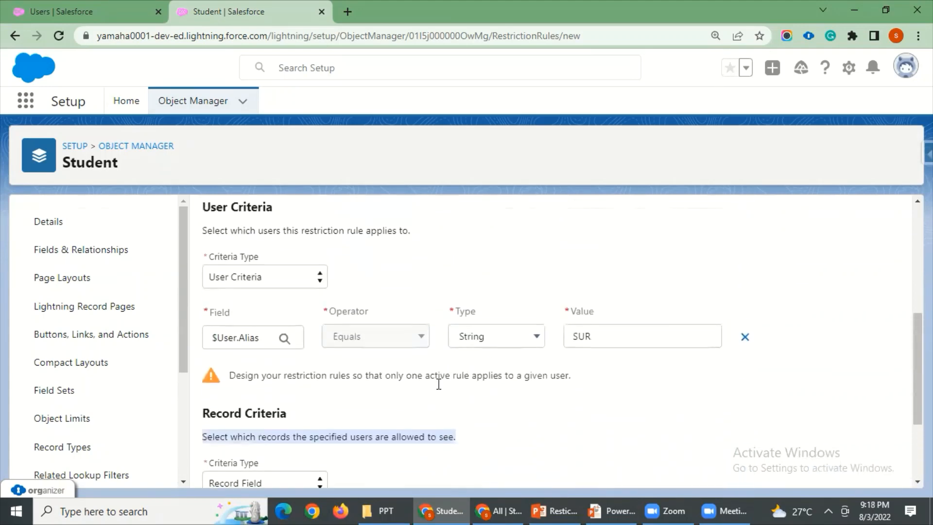
{"action": "scroll", "coordinate": [409, 390], "scroll_direction": "down", "scroll_amount": 5}
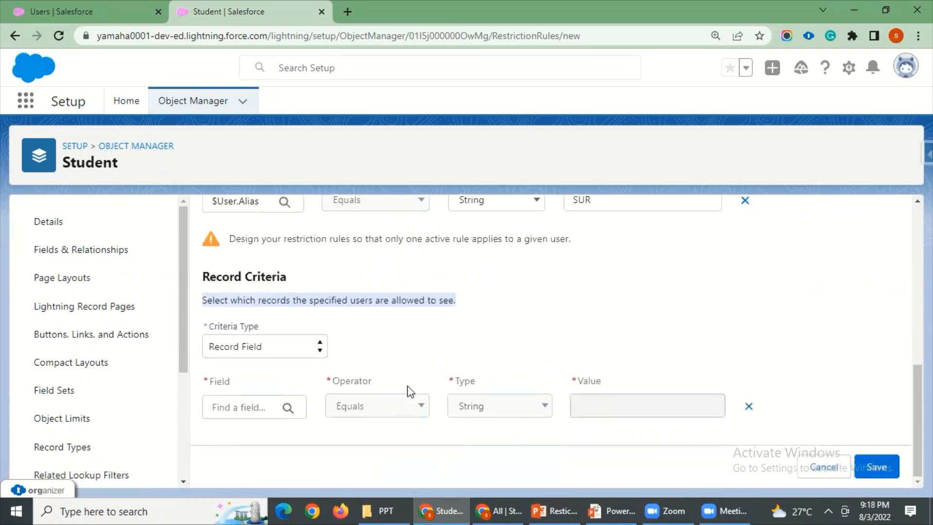
{"action": "scroll", "coordinate": [409, 391], "scroll_direction": "up", "scroll_amount": 3}
{"action": "scroll", "coordinate": [243, 291], "scroll_direction": "up", "scroll_amount": 1}
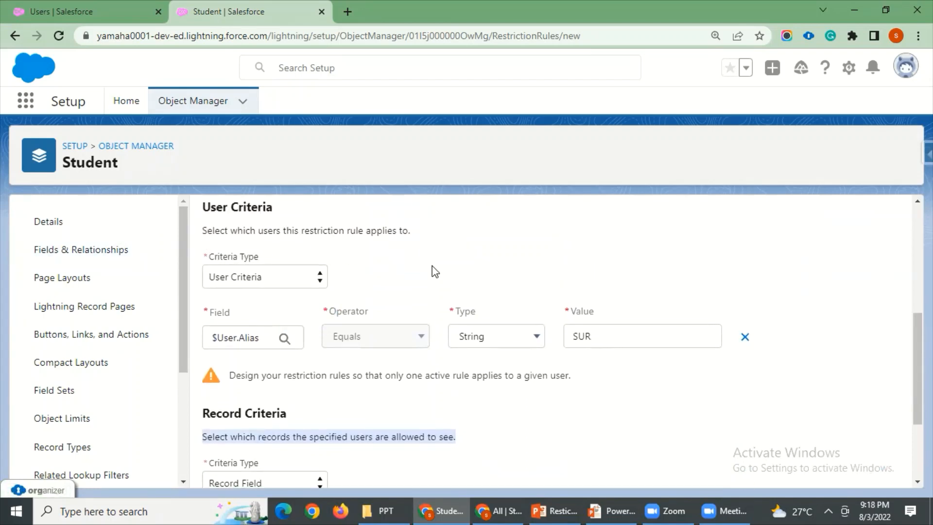
Step: Set the Record Criteria to the Fee Paid field of Student with the Boolean value False and save the Test1 rule
{"action": "scroll", "coordinate": [422, 327], "scroll_direction": "down", "scroll_amount": 3}
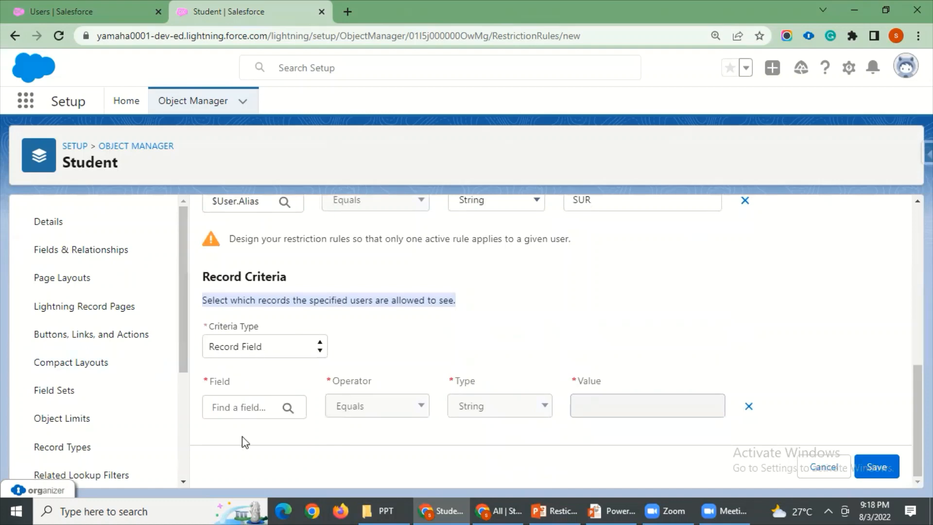
{"action": "left_click", "coordinate": [252, 408]}
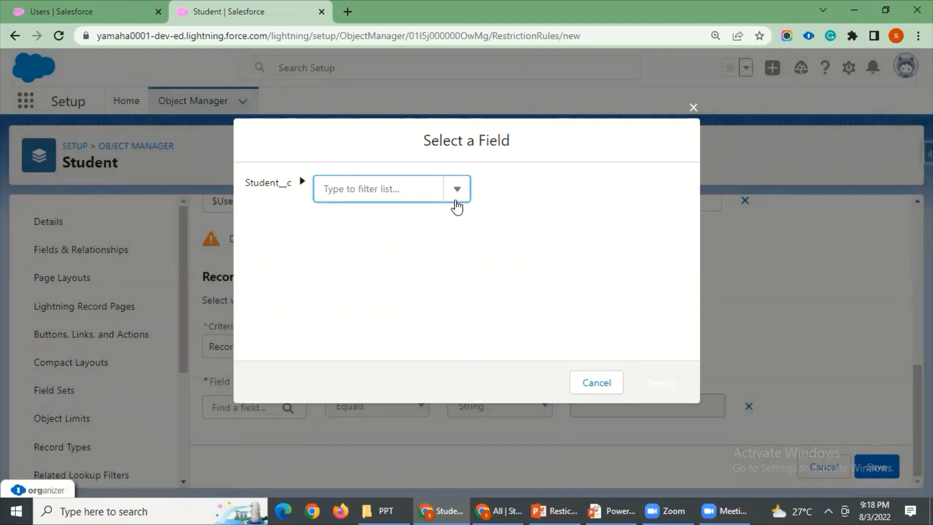
{"action": "left_click", "coordinate": [397, 194]}
{"action": "left_click", "coordinate": [397, 194]}
{"action": "scroll", "coordinate": [418, 305], "scroll_direction": "down", "scroll_amount": 2}
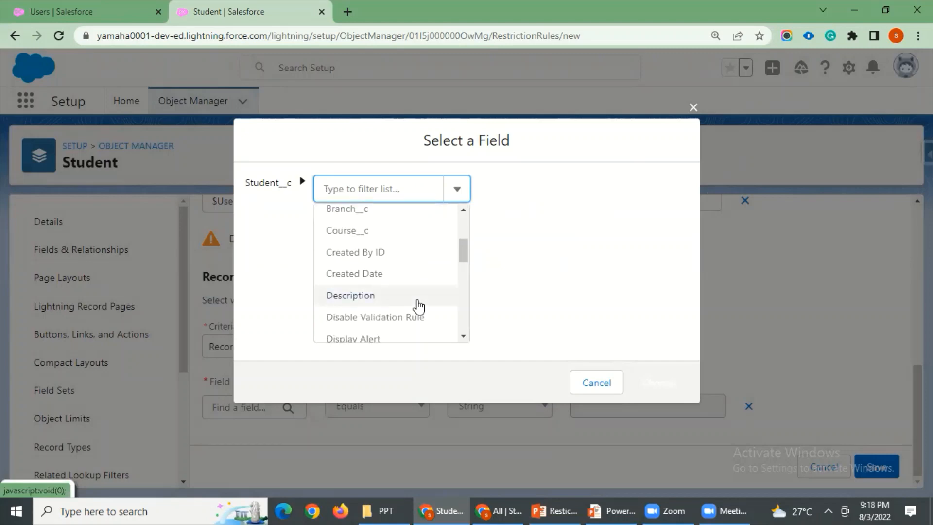
{"action": "scroll", "coordinate": [418, 306], "scroll_direction": "down", "scroll_amount": 1}
{"action": "scroll", "coordinate": [419, 306], "scroll_direction": "up", "scroll_amount": 2}
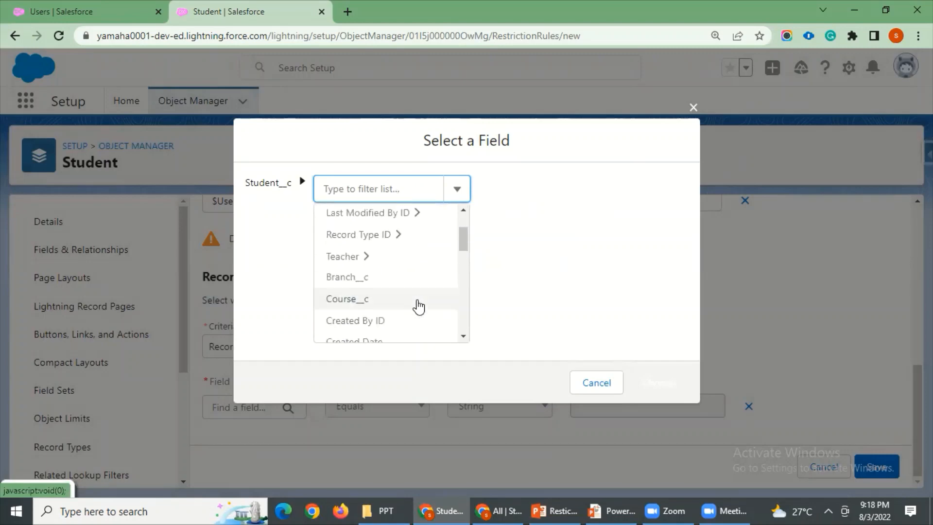
{"action": "scroll", "coordinate": [418, 306], "scroll_direction": "down", "scroll_amount": 6}
{"action": "scroll", "coordinate": [384, 267], "scroll_direction": "up", "scroll_amount": 1}
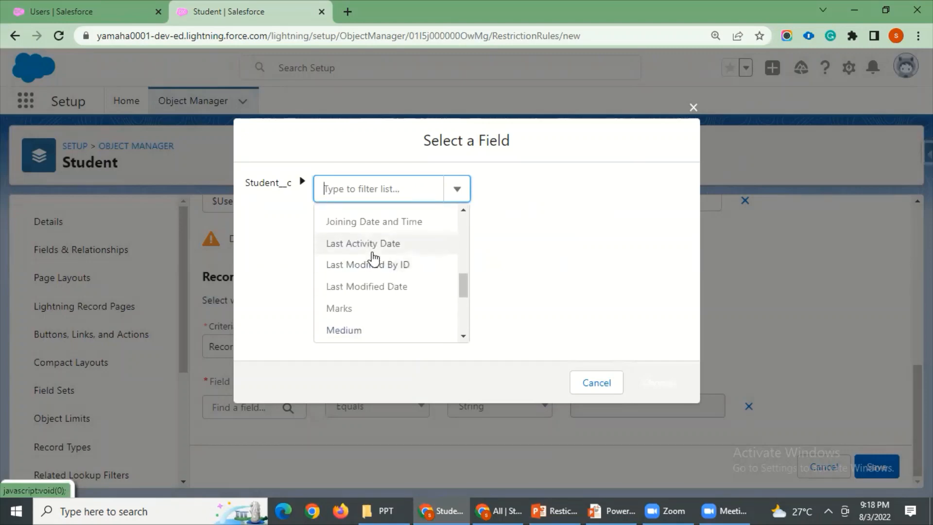
{"action": "scroll", "coordinate": [367, 288], "scroll_direction": "up", "scroll_amount": 2}
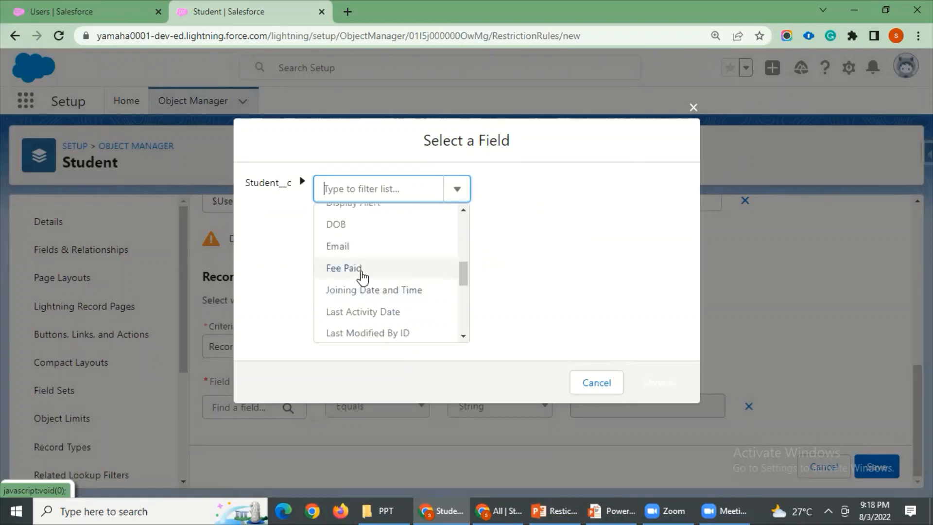
{"action": "left_click", "coordinate": [362, 270]}
{"action": "left_click", "coordinate": [657, 378]}
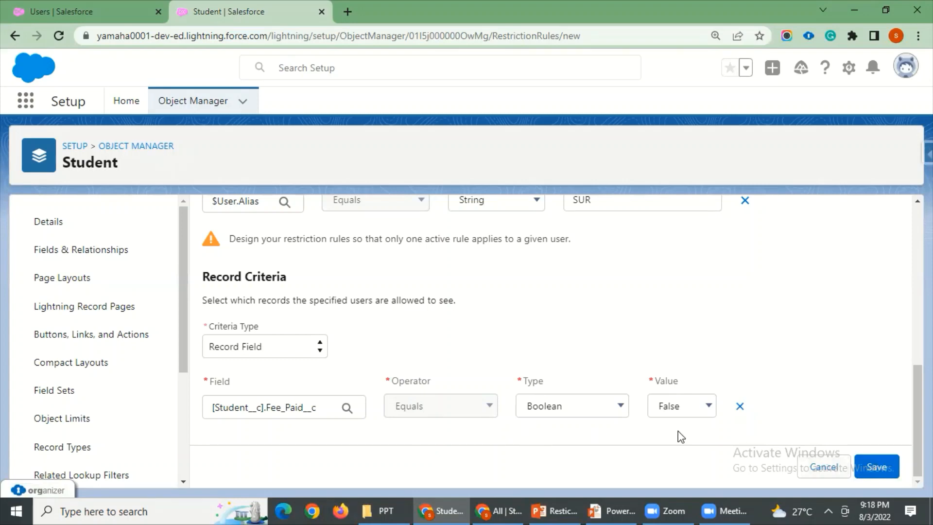
{"action": "left_click", "coordinate": [874, 473]}
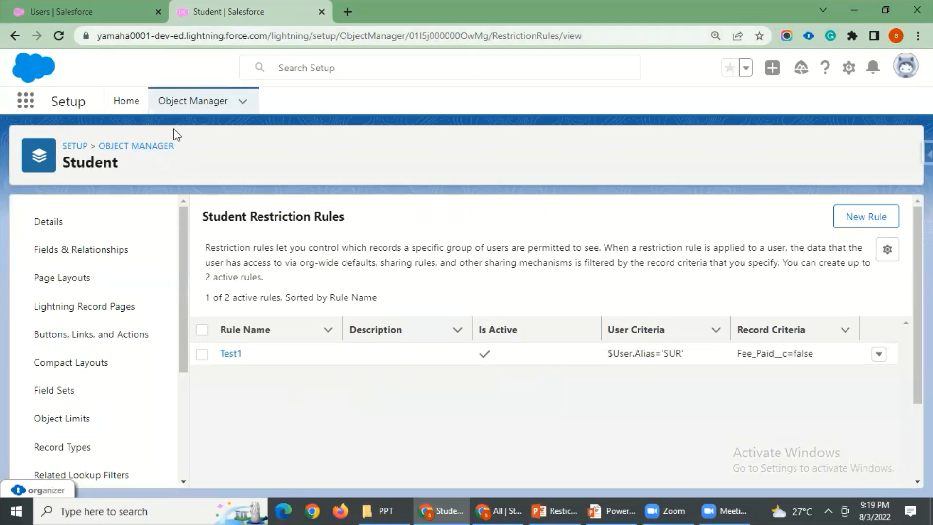
Step: Reload the restriction rules page, and in the restricted user's incognito window display the Students list with the All list view
{"action": "left_click", "coordinate": [58, 36]}
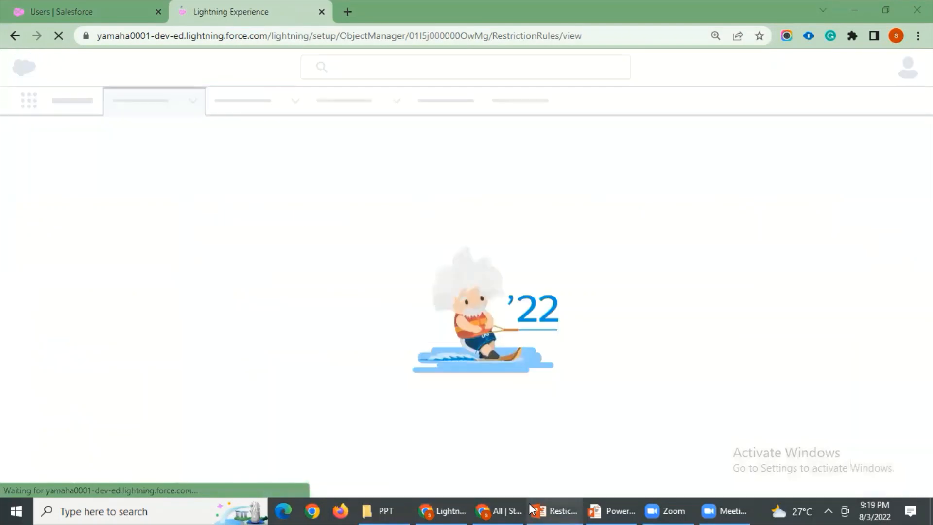
{"action": "mouse_move", "coordinate": [554, 510]}
{"action": "key", "text": "alt+Tab"}
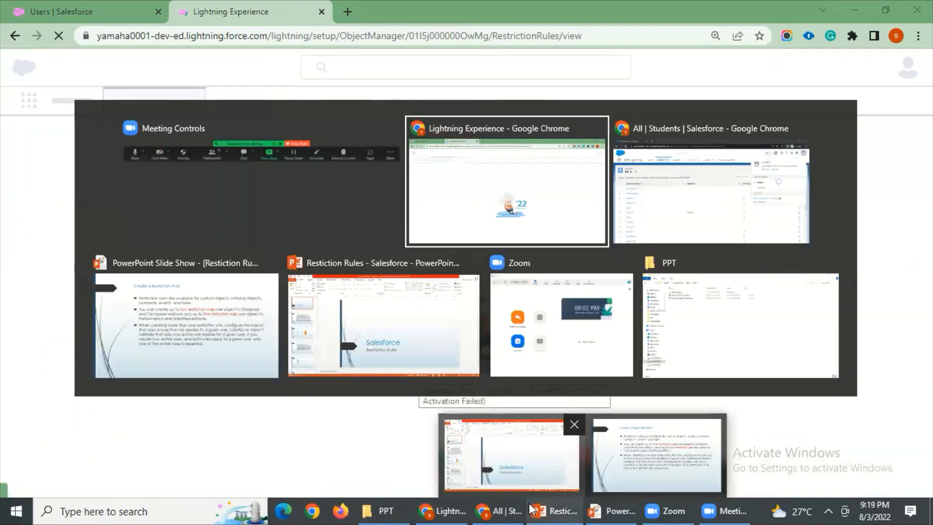
{"action": "key", "text": "alt+Tab"}
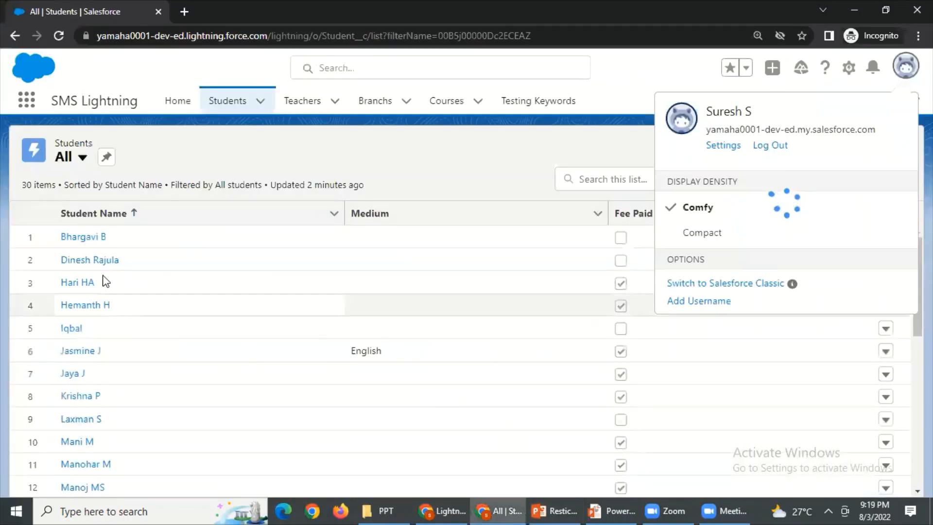
{"action": "left_click", "coordinate": [232, 102]}
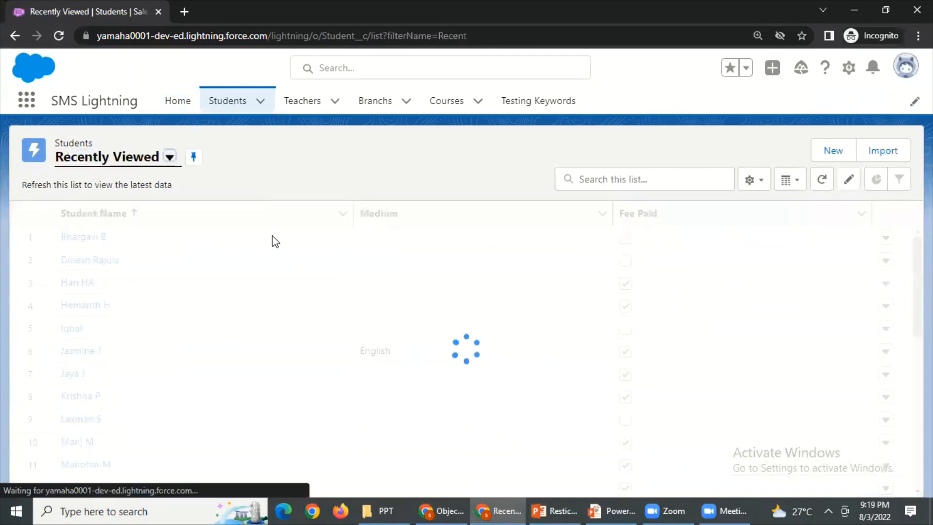
{"action": "left_click", "coordinate": [169, 156]}
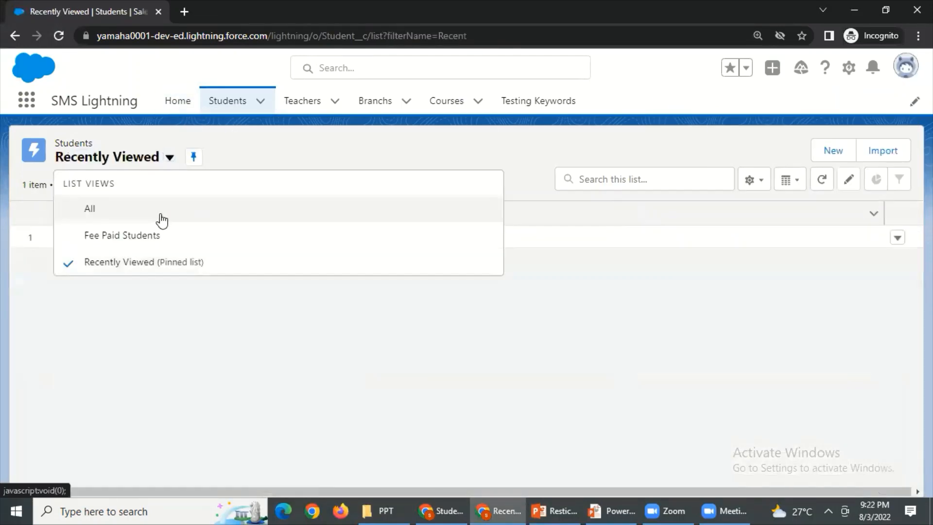
{"action": "left_click", "coordinate": [151, 210]}
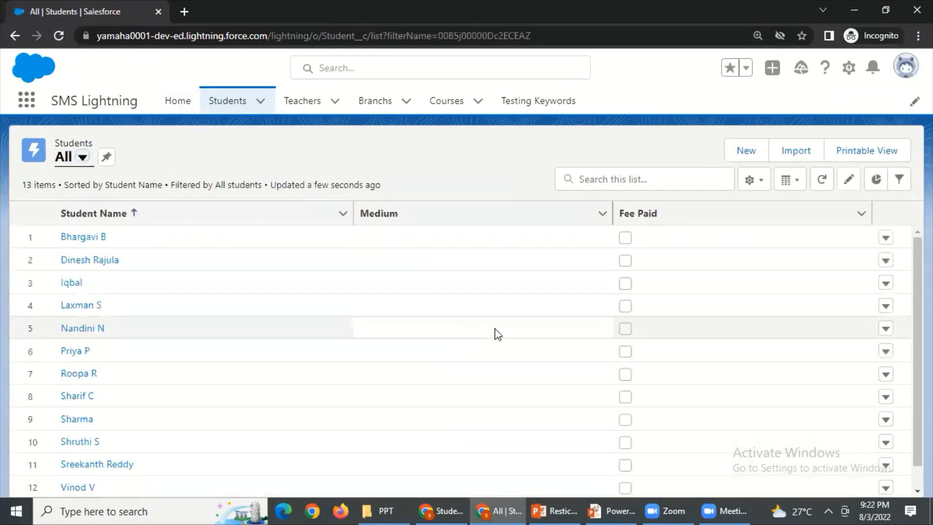
{"action": "key", "text": "ctrl+minus"}
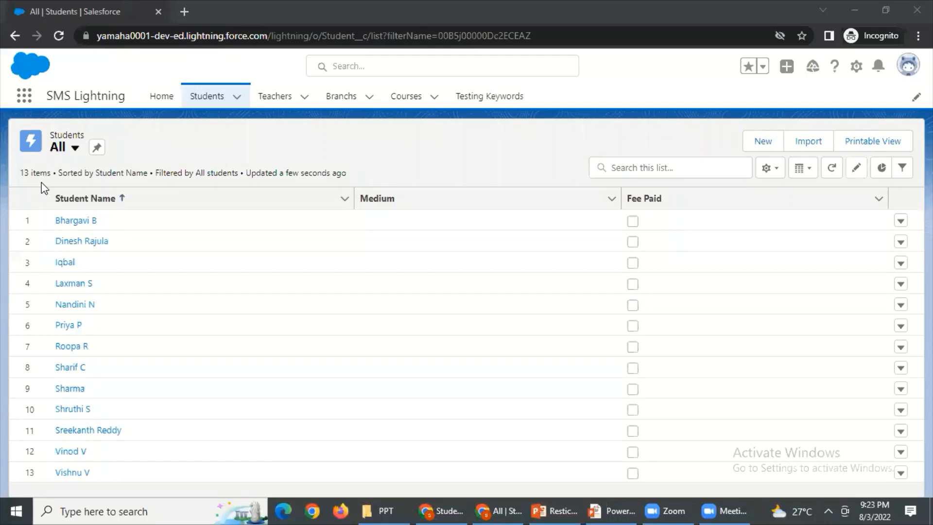
Step: Return to the setup window, open the Test1 restriction rule for editing and examine its User Criteria and Record Criteria
{"action": "key", "text": "alt+Tab"}
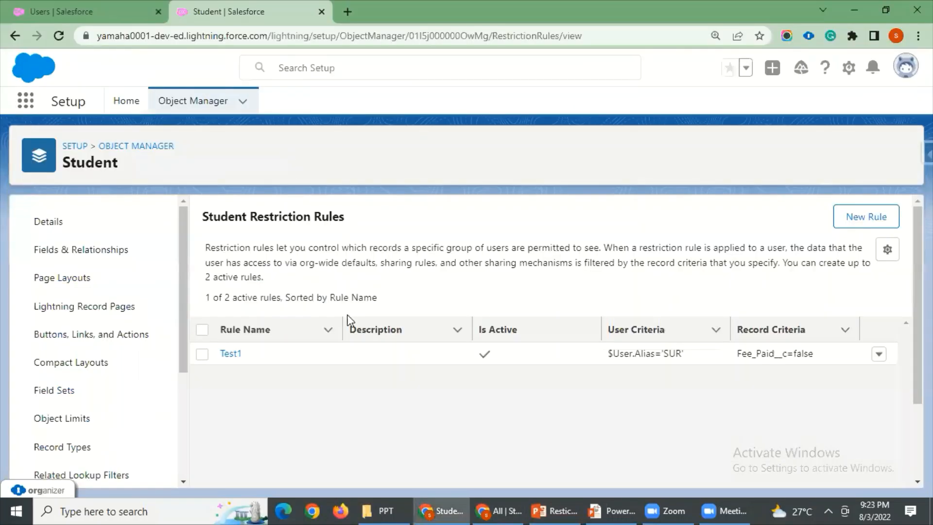
{"action": "left_click", "coordinate": [228, 362]}
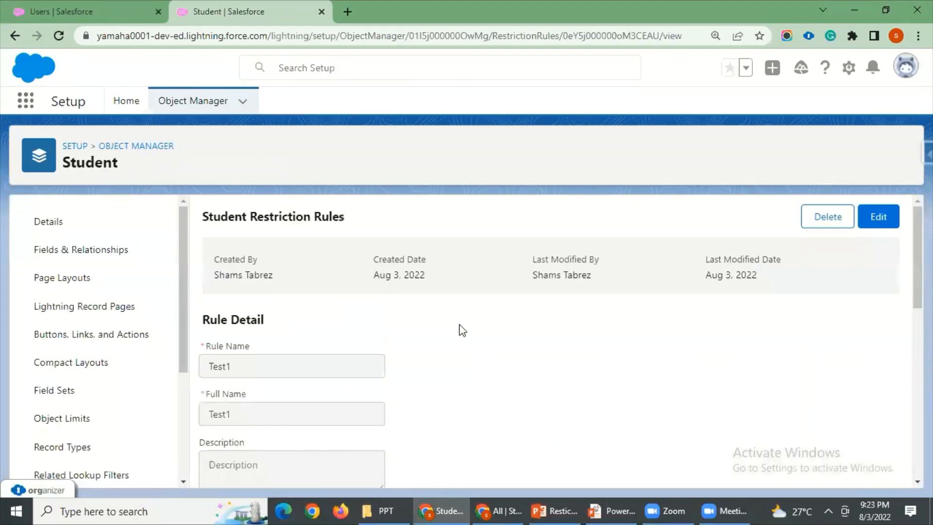
{"action": "scroll", "coordinate": [476, 352], "scroll_direction": "down", "scroll_amount": 4}
{"action": "scroll", "coordinate": [625, 410], "scroll_direction": "up", "scroll_amount": 4}
{"action": "left_click", "coordinate": [889, 227]}
{"action": "scroll", "coordinate": [503, 325], "scroll_direction": "down", "scroll_amount": 3}
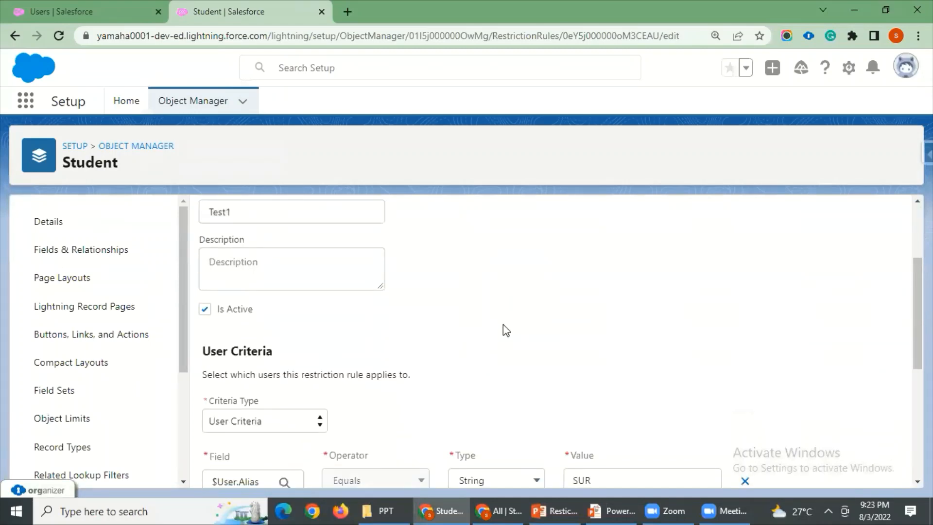
{"action": "scroll", "coordinate": [503, 324], "scroll_direction": "down", "scroll_amount": 4}
{"action": "scroll", "coordinate": [500, 357], "scroll_direction": "up", "scroll_amount": 1}
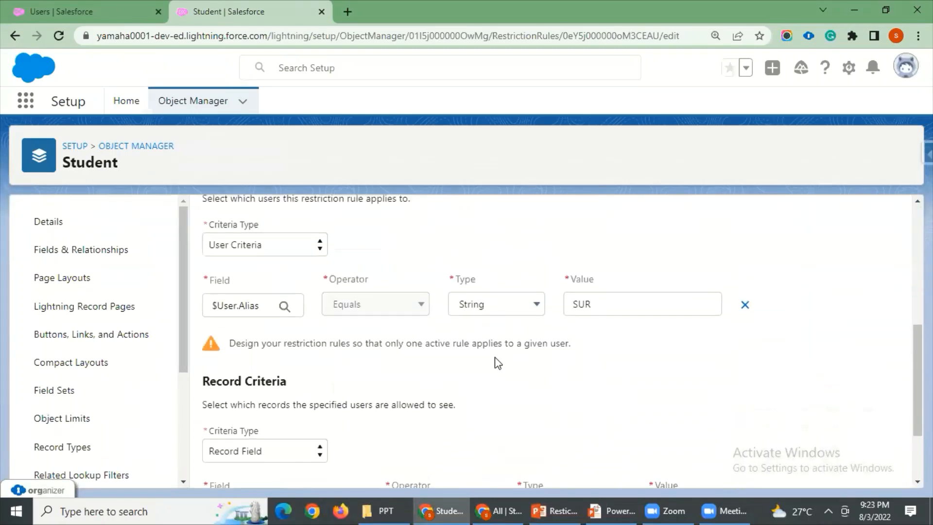
{"action": "scroll", "coordinate": [496, 362], "scroll_direction": "up", "scroll_amount": 1}
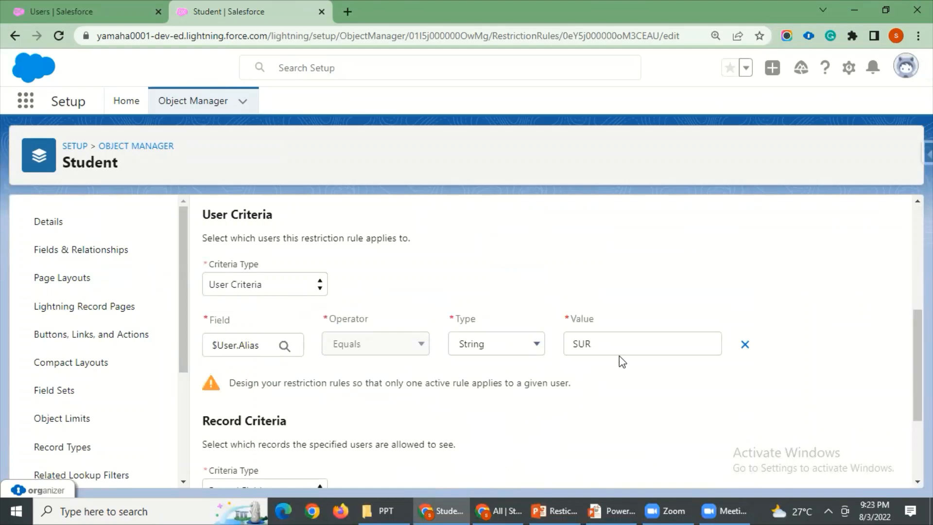
{"action": "scroll", "coordinate": [403, 376], "scroll_direction": "down", "scroll_amount": 3}
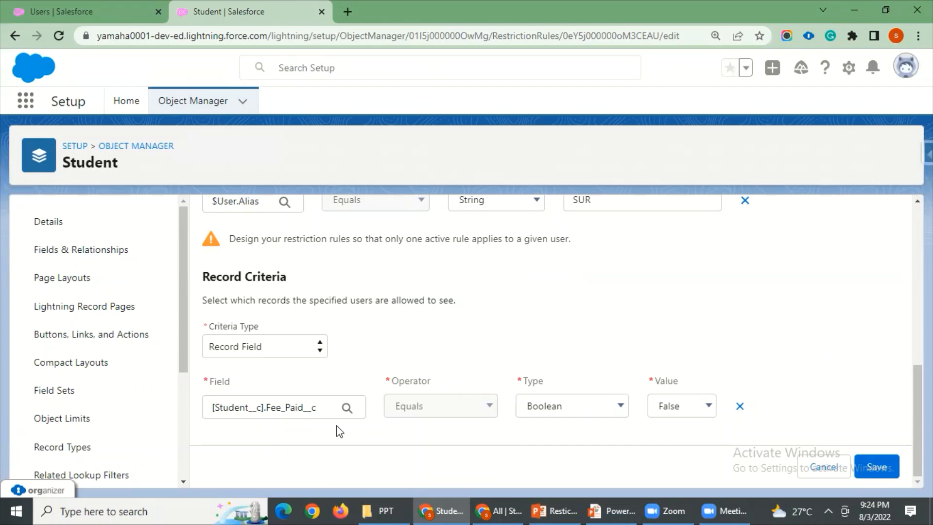
{"action": "right_click", "coordinate": [559, 416]}
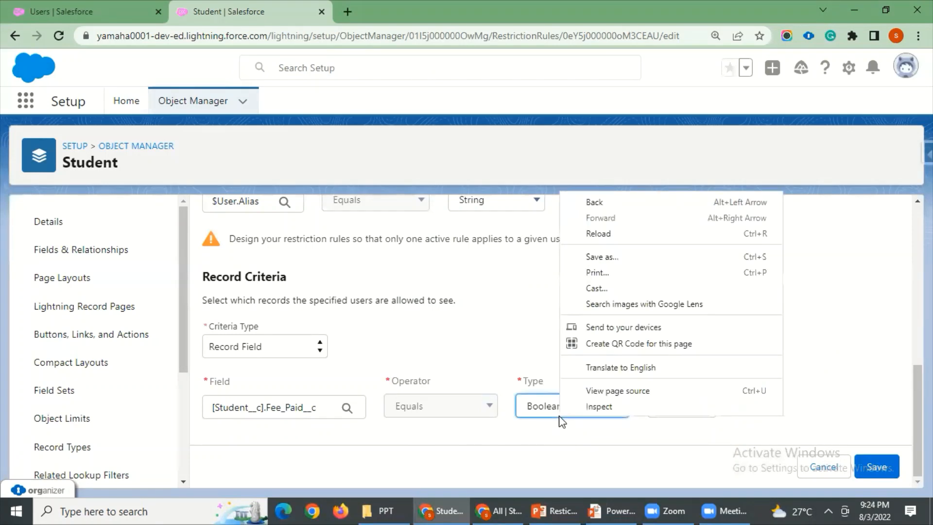
{"action": "left_click", "coordinate": [483, 335]}
{"action": "right_click", "coordinate": [482, 335]}
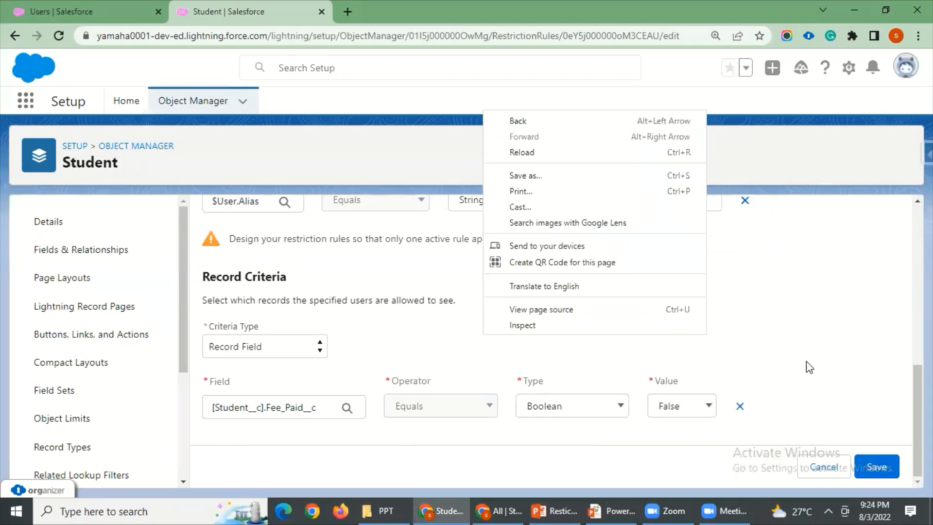
{"action": "left_click", "coordinate": [841, 350]}
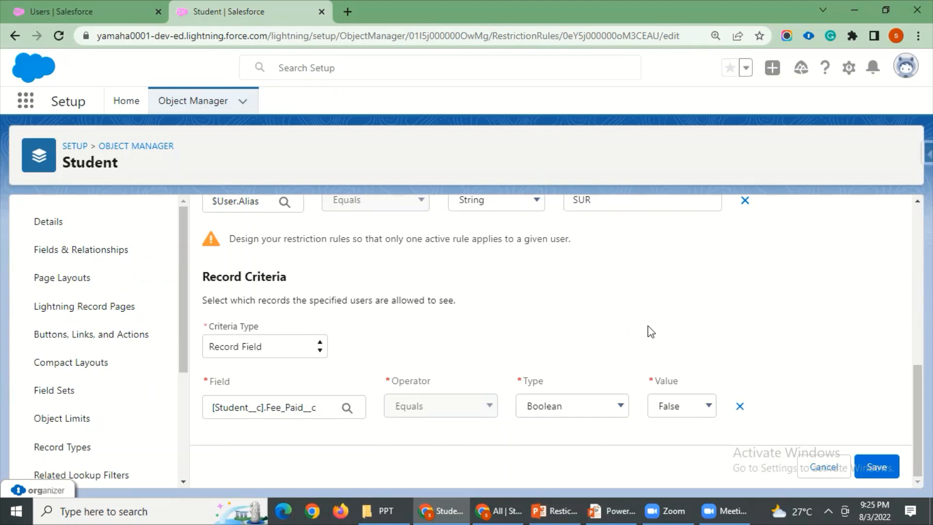
Step: Recheck the alias condition against the Fee Paid condition and save the Test1 rule with its existing settings
{"action": "scroll", "coordinate": [572, 323], "scroll_direction": "up", "scroll_amount": 2}
{"action": "scroll", "coordinate": [573, 323], "scroll_direction": "down", "scroll_amount": 2}
{"action": "scroll", "coordinate": [579, 357], "scroll_direction": "up", "scroll_amount": 1}
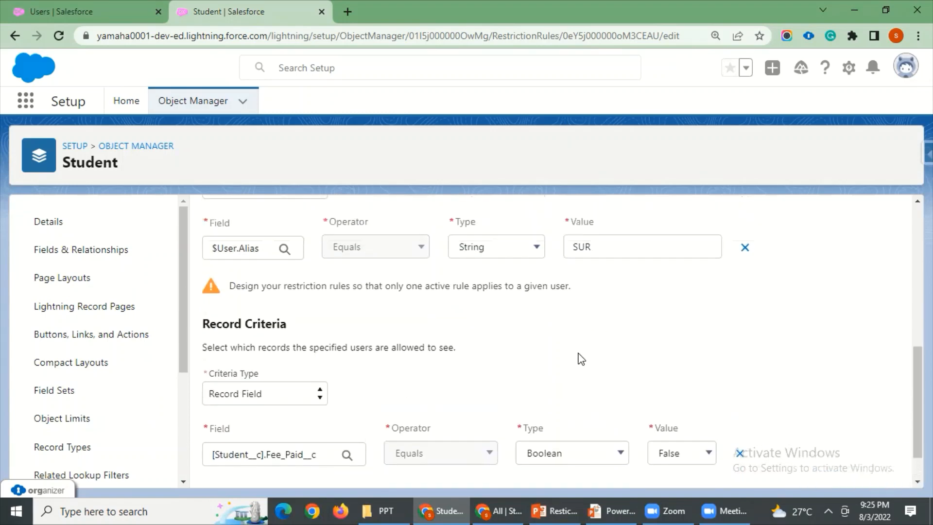
{"action": "scroll", "coordinate": [579, 358], "scroll_direction": "up", "scroll_amount": 2}
{"action": "scroll", "coordinate": [651, 364], "scroll_direction": "down", "scroll_amount": 3}
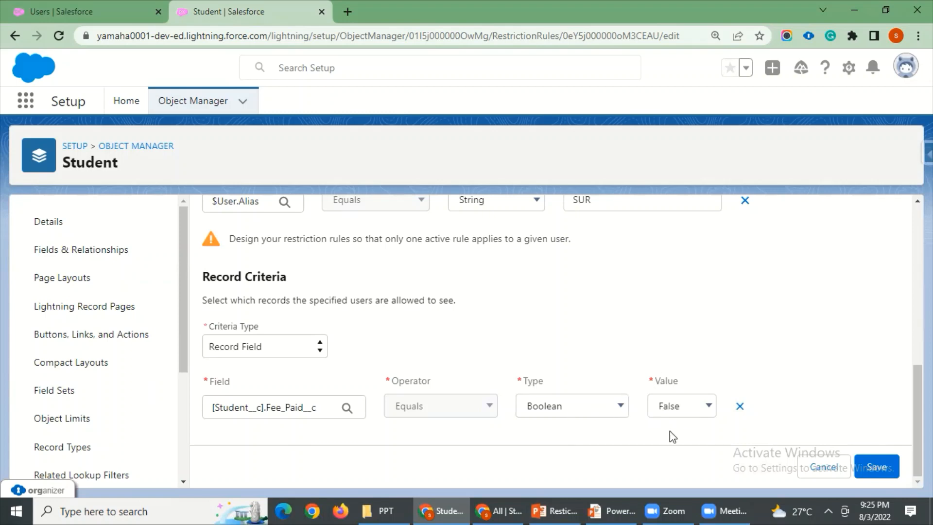
{"action": "left_click", "coordinate": [896, 469]}
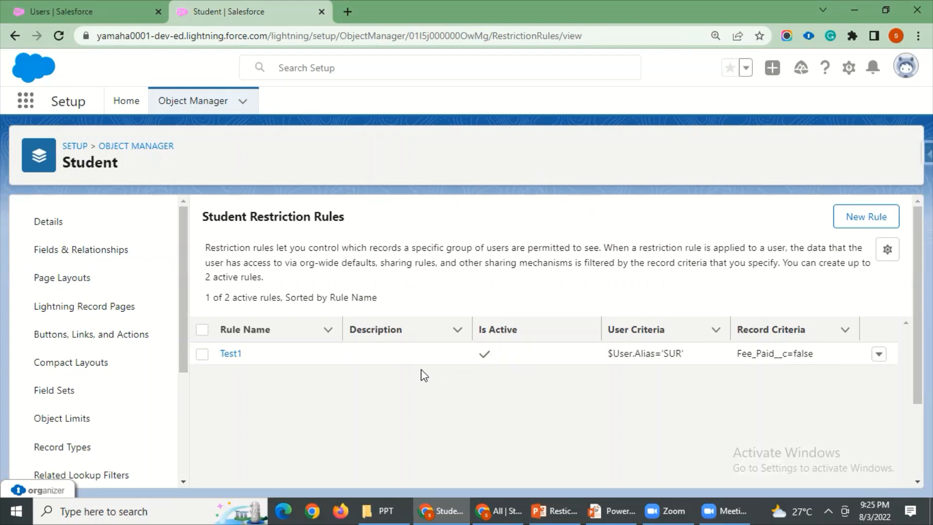
Step: Compare the Test1 entry in the Student restriction rules list with the Fee Paid values in the restricted user's All students list
{"action": "scroll", "coordinate": [419, 375], "scroll_direction": "down", "scroll_amount": 3}
{"action": "scroll", "coordinate": [162, 364], "scroll_direction": "down", "scroll_amount": 3}
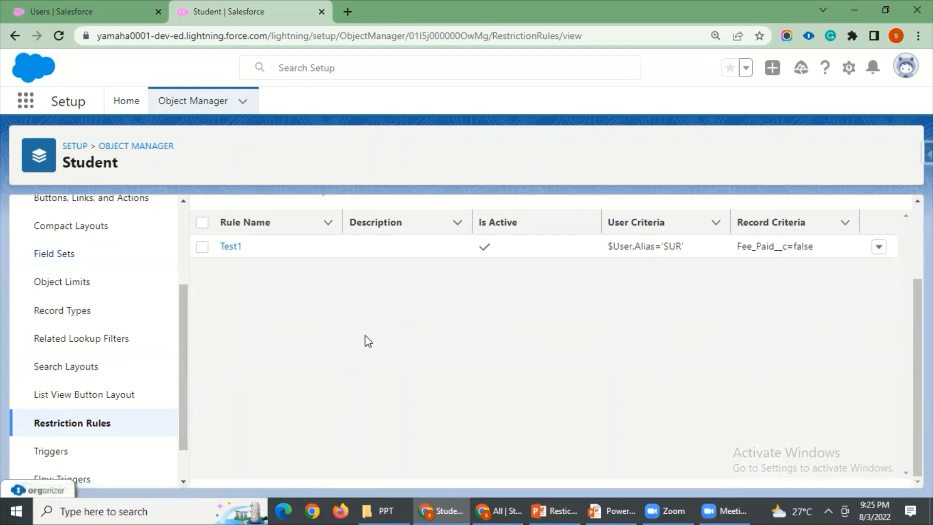
{"action": "key", "text": "alt+Tab"}
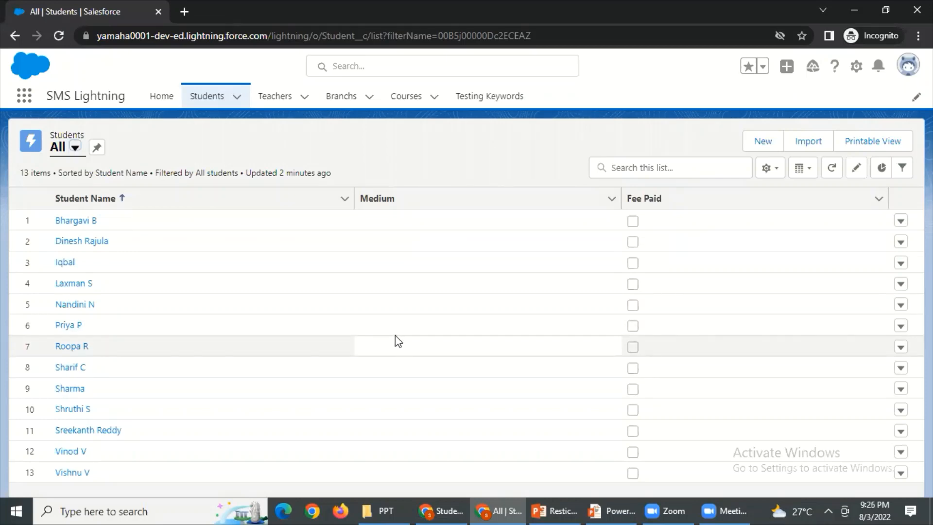
{"action": "key", "text": "alt+Tab"}
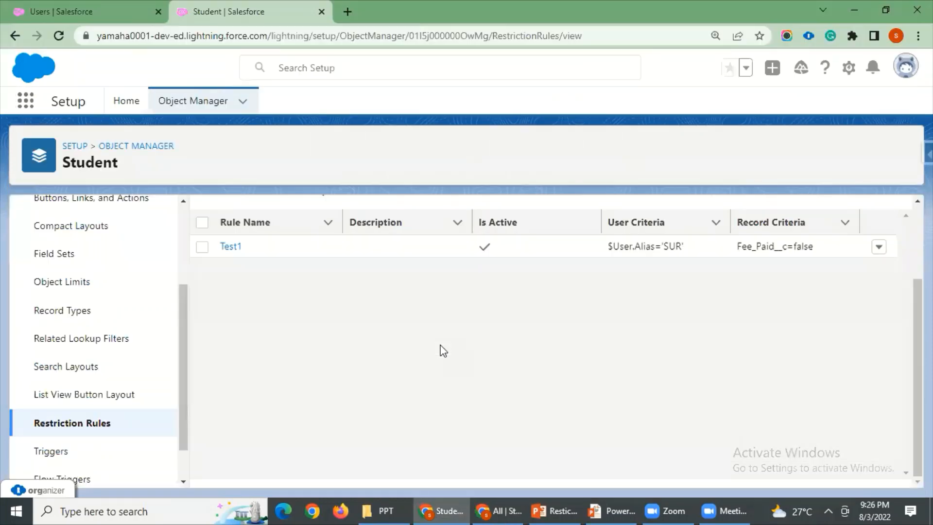
{"action": "key", "text": "alt+Tab"}
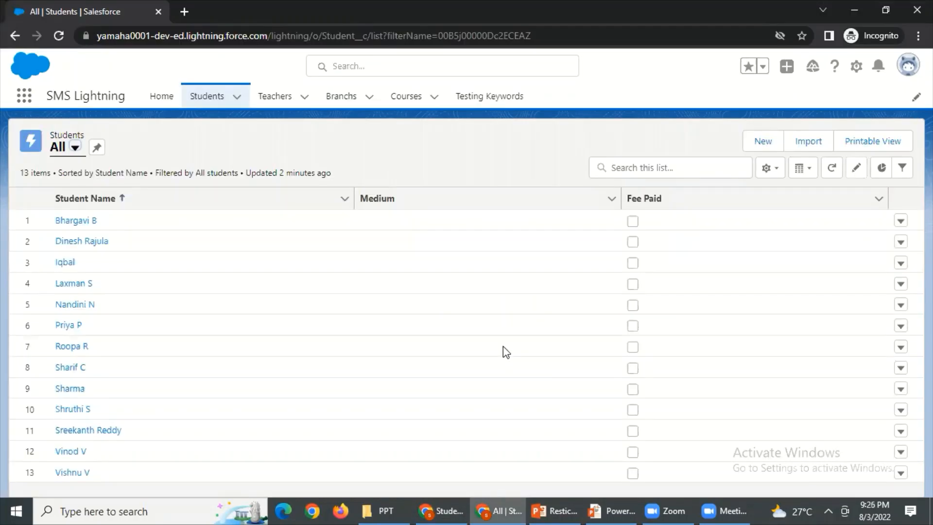
{"action": "key", "text": "alt+Tab"}
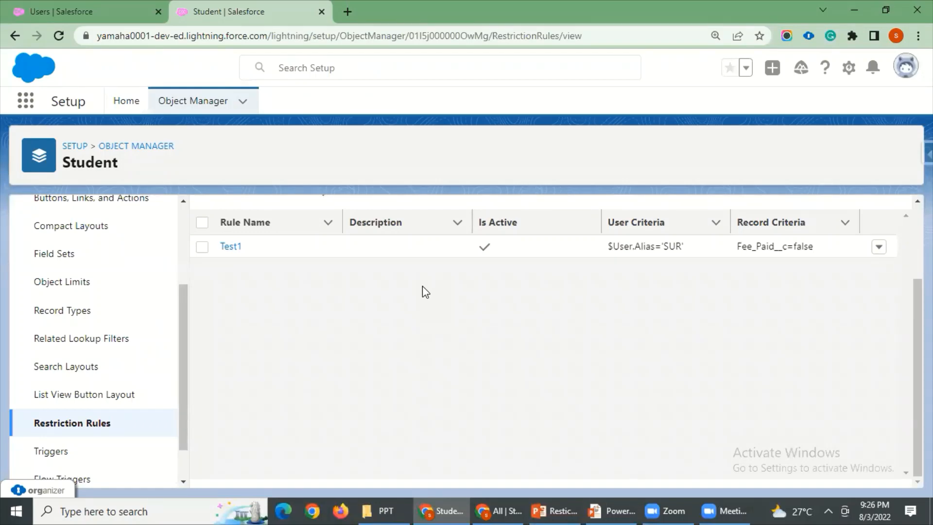
{"action": "key", "text": "alt+Tab"}
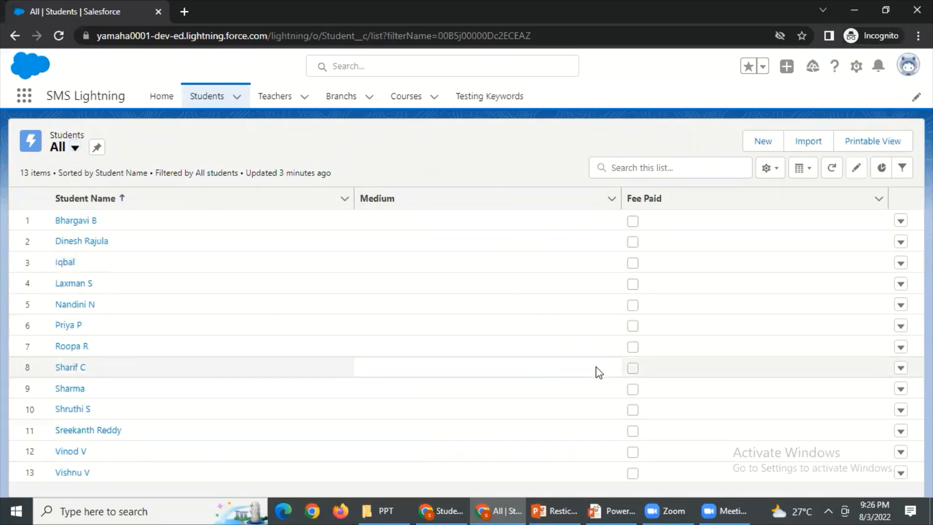
{"action": "key", "text": "alt+Tab"}
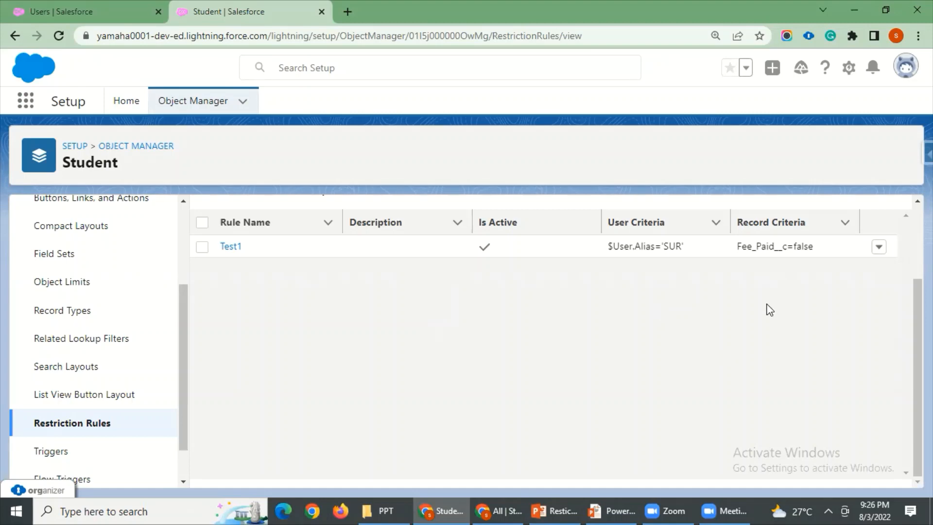
{"action": "key", "text": "alt+Tab"}
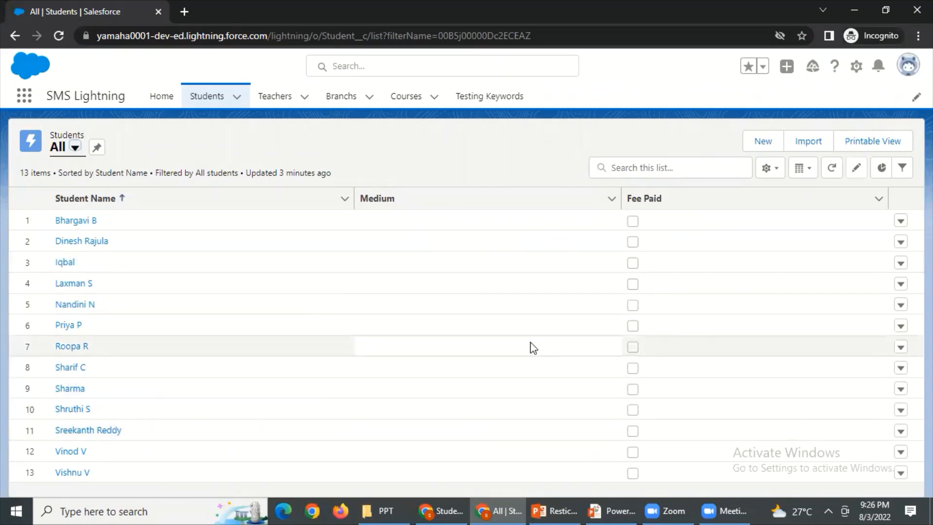
Step: Cross-check the Test1 rule's user and record criteria in setup against the student records listed in the restricted user's incognito window
{"action": "key", "text": "alt+Tab"}
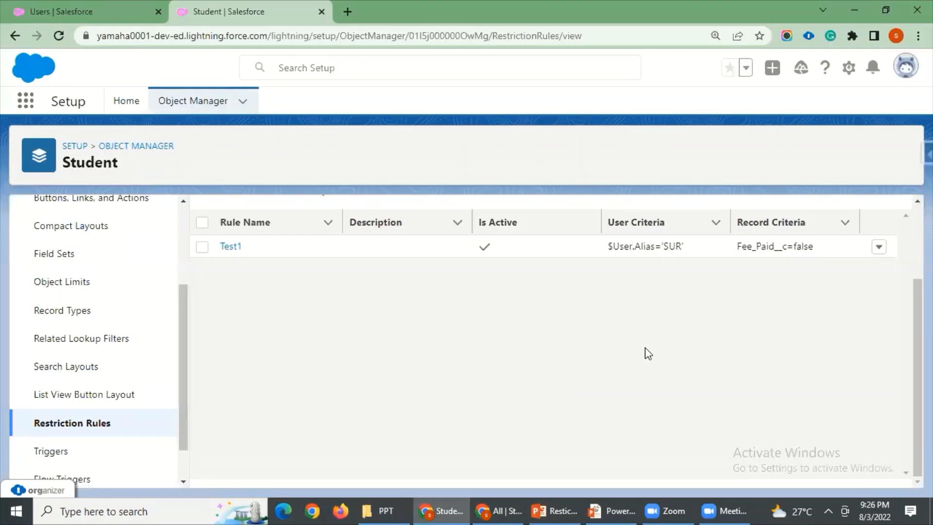
{"action": "left_click_drag", "start_coordinate": [183, 384], "coordinate": [181, 414]}
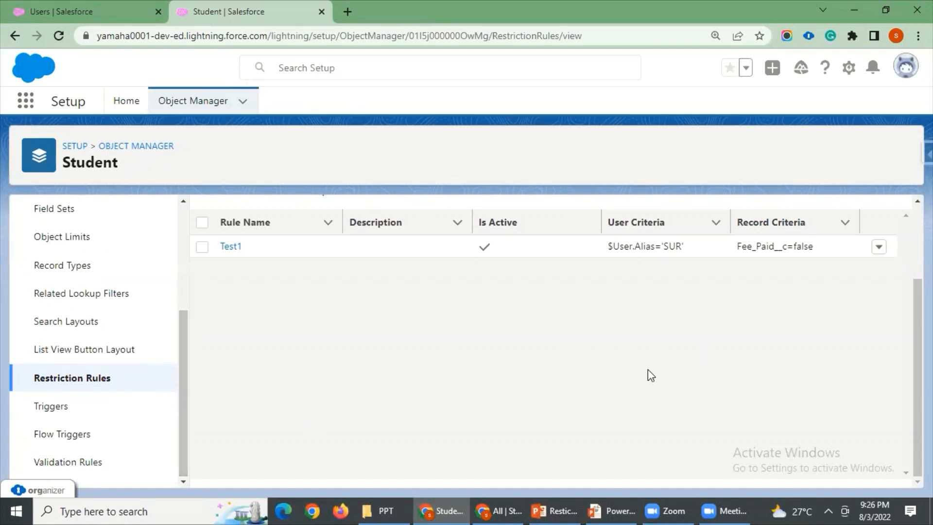
{"action": "key", "text": "alt+Tab"}
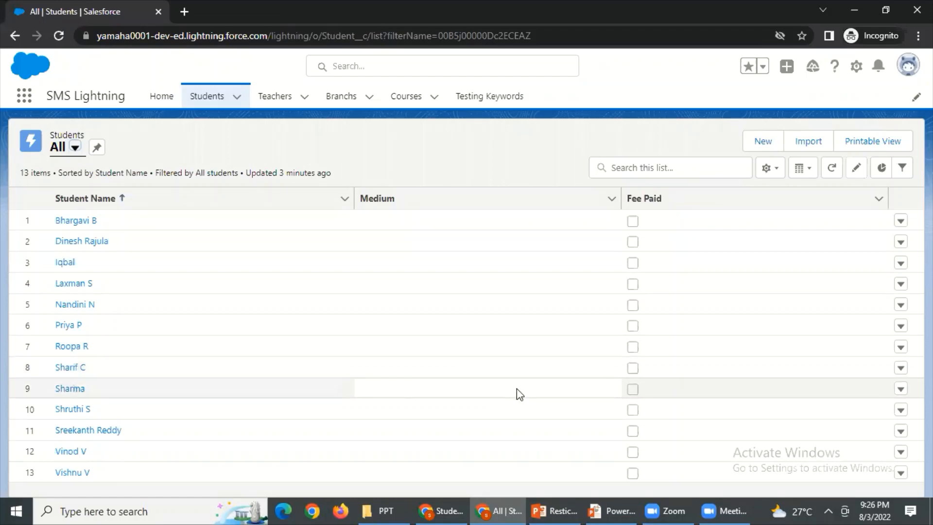
{"action": "key", "text": "alt+Tab"}
{"action": "key", "text": "alt+Tab"}
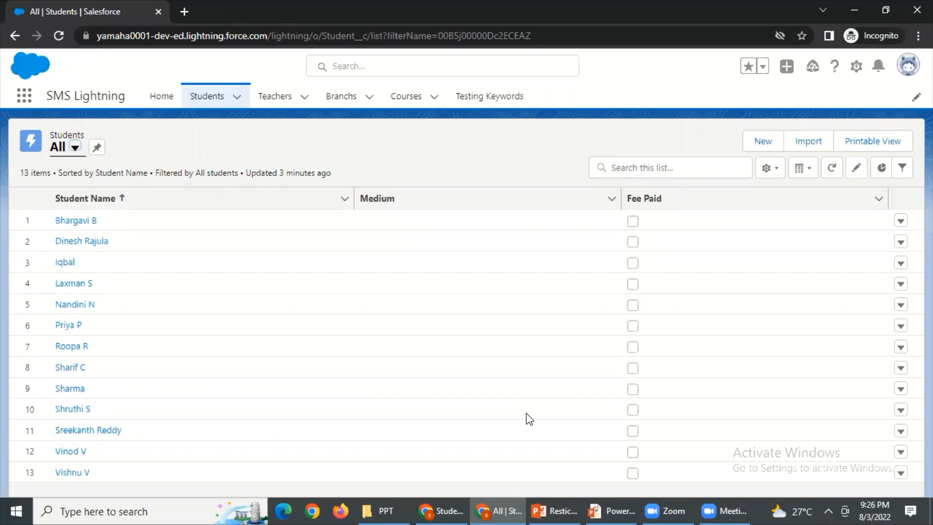
{"action": "key", "text": "alt+Tab"}
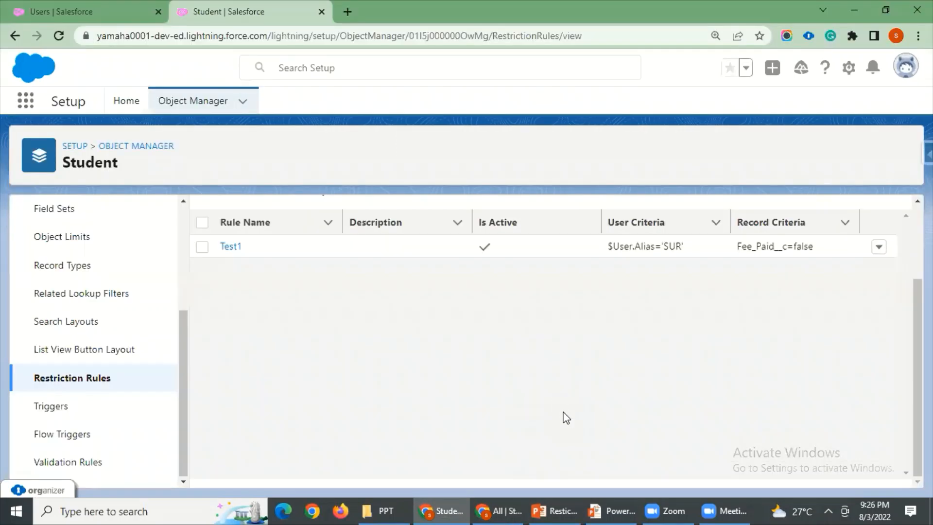
{"action": "key", "text": "alt+Tab"}
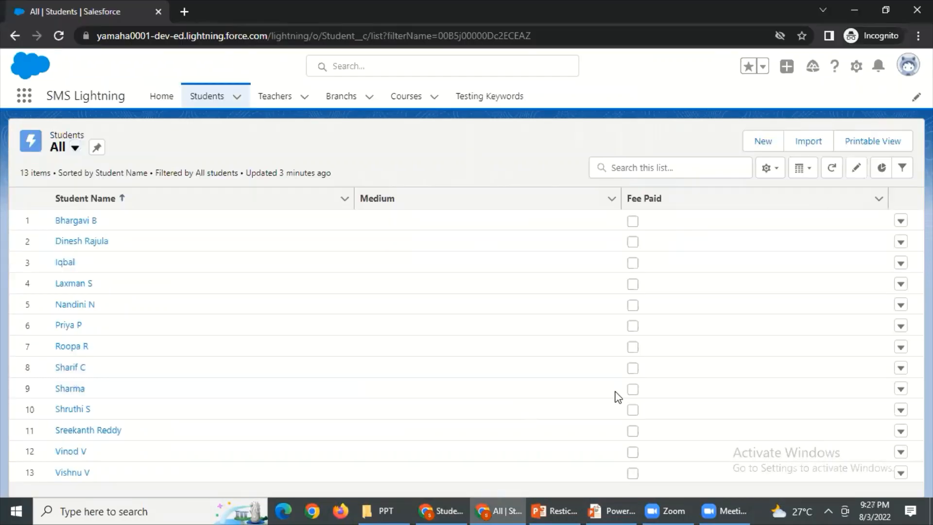
Step: Switch to the Restriction Rules presentation in PowerPoint and start the slide show from slide 4, "Create a Restriction Rule"
{"action": "left_click", "coordinate": [575, 505]}
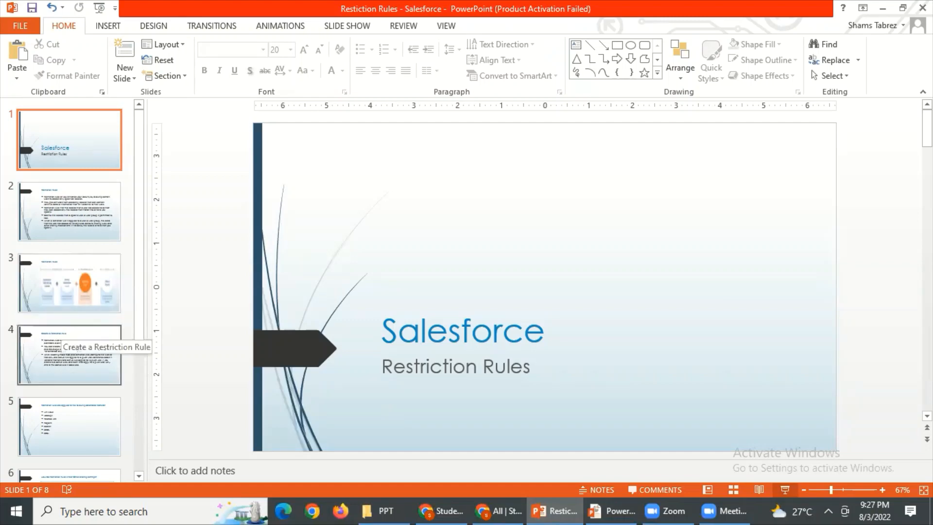
{"action": "left_click", "coordinate": [59, 336]}
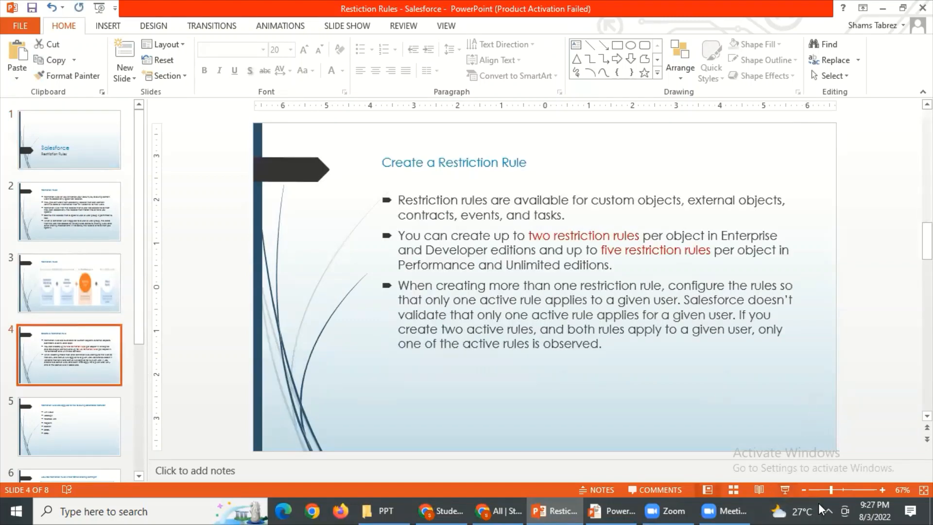
{"action": "left_click", "coordinate": [784, 491]}
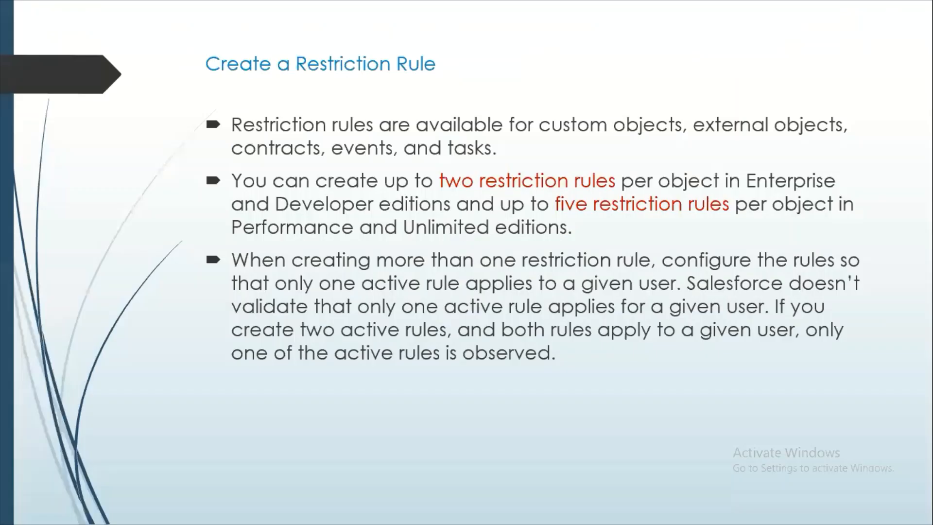
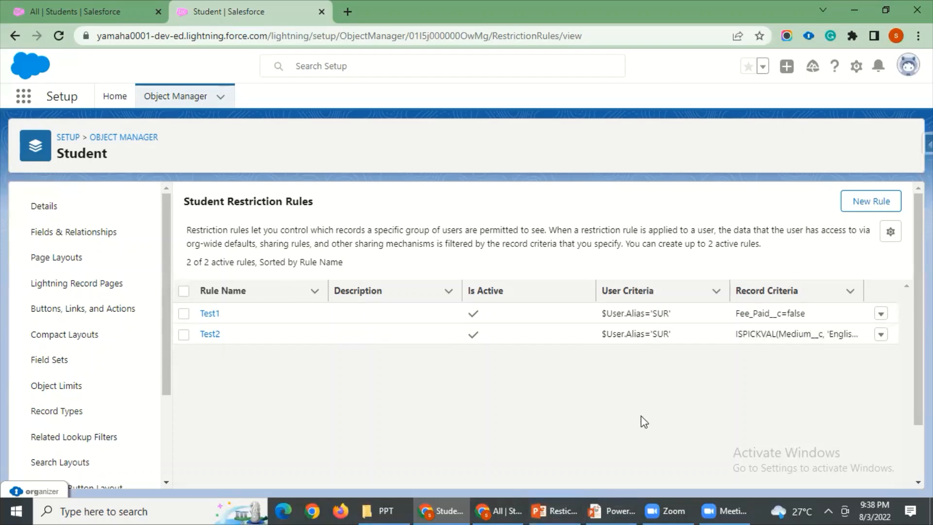
Step: Review the Test1 and Test2 restriction rules, return to the PowerPoint slide show and advance to "How Do Restriction Rules Affect Other Sharing Settings?"
{"action": "left_click_drag", "start_coordinate": [175, 381], "coordinate": [187, 424]}
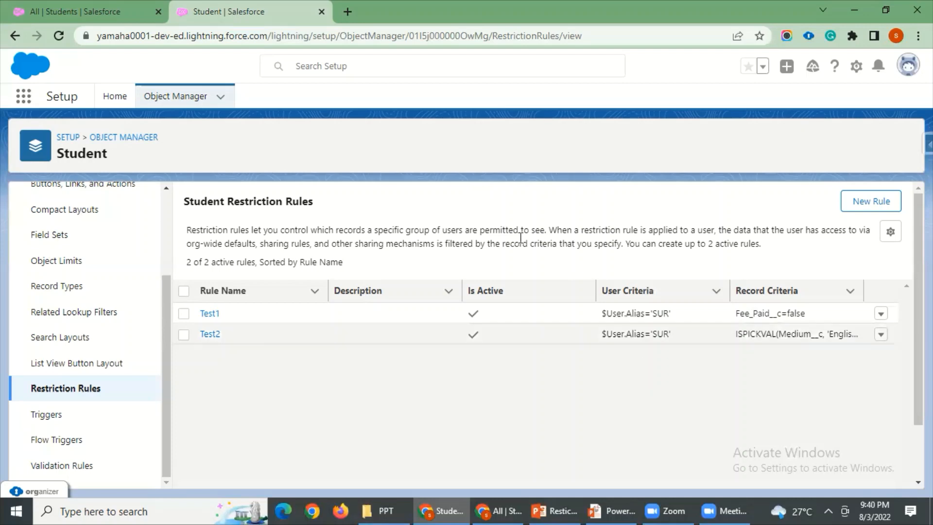
{"action": "scroll", "coordinate": [585, 329], "scroll_direction": "down", "scroll_amount": 2}
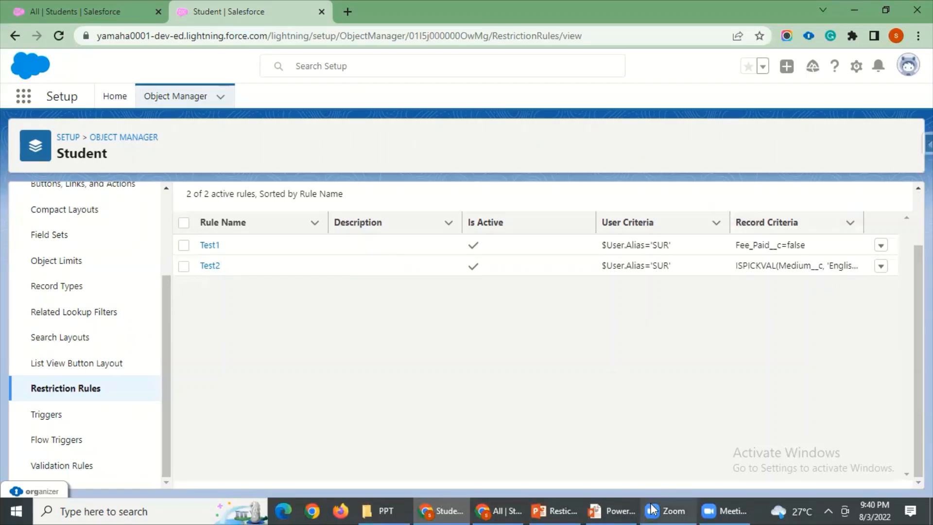
{"action": "mouse_move", "coordinate": [579, 503]}
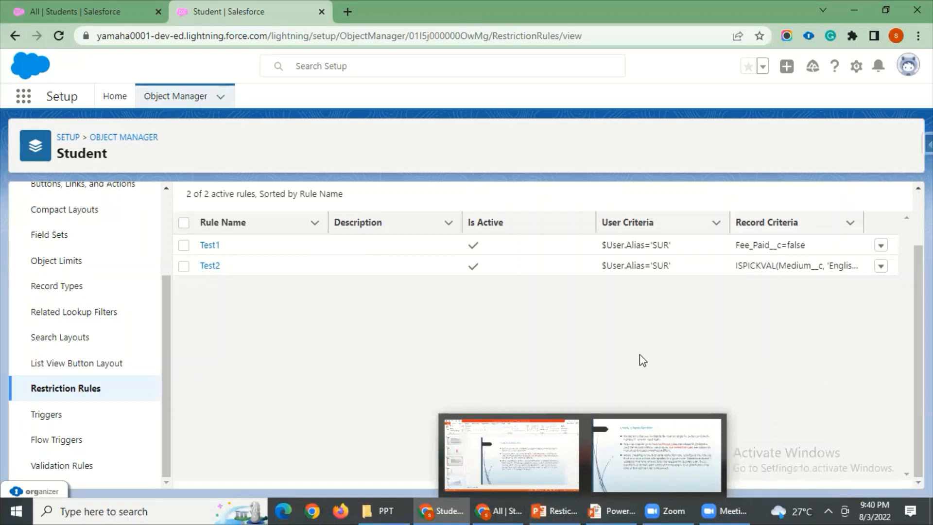
{"action": "left_click", "coordinate": [598, 508]}
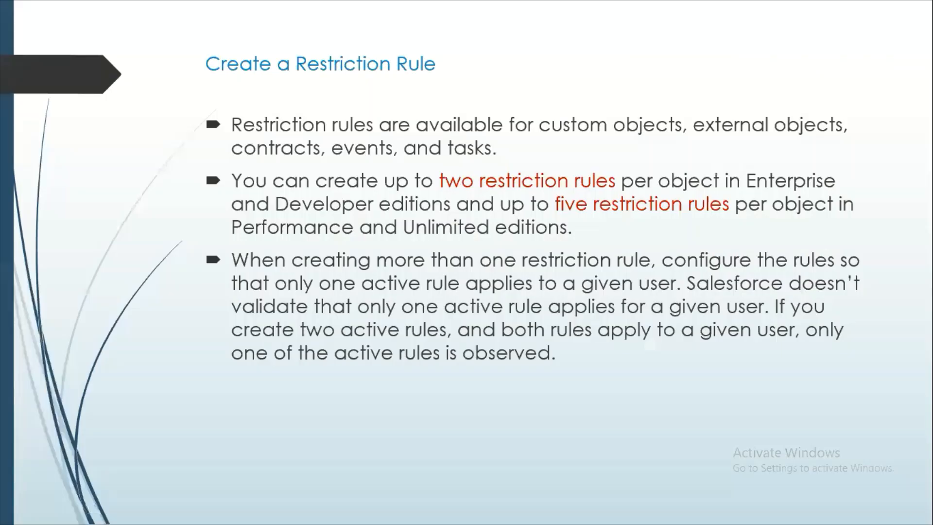
{"action": "left_click", "coordinate": [667, 338]}
{"action": "left_click", "coordinate": [667, 339]}
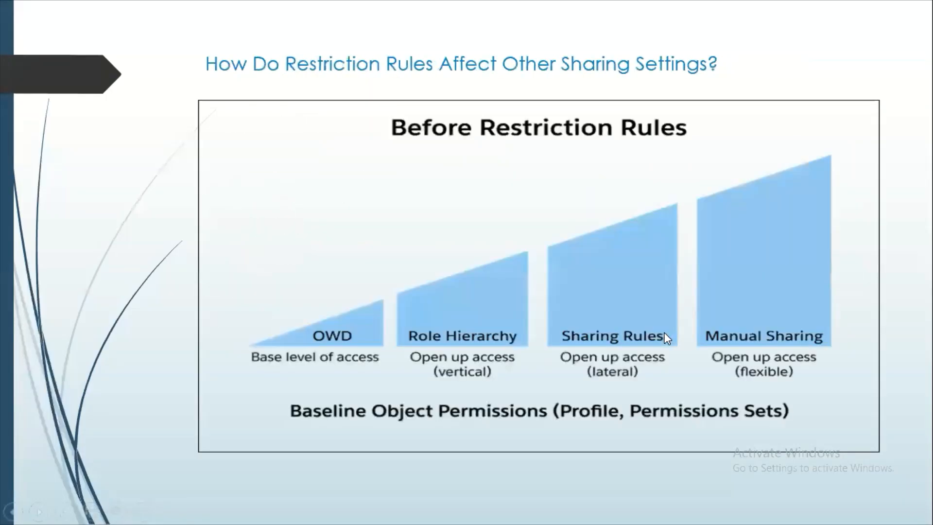